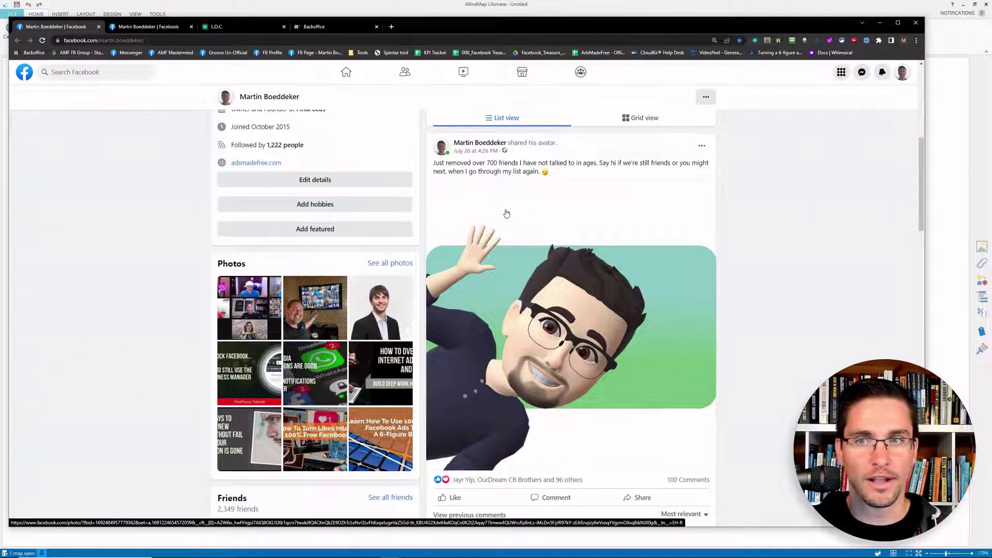
Step: Scroll the Facebook profile, then minimize Chrome to reveal the Delete Facebook Friends mind map
{"action": "scroll", "coordinate": [331, 214], "scroll_direction": "up", "scroll_amount": 3}
{"action": "scroll", "coordinate": [340, 214], "scroll_direction": "down", "scroll_amount": 10}
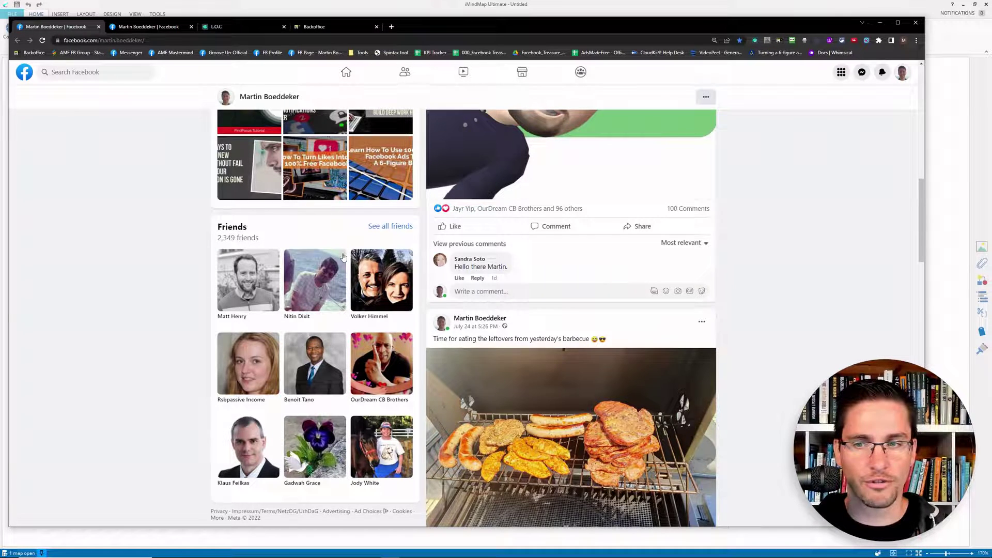
{"action": "scroll", "coordinate": [406, 248], "scroll_direction": "up", "scroll_amount": 2}
{"action": "scroll", "coordinate": [406, 248], "scroll_direction": "up", "scroll_amount": 4}
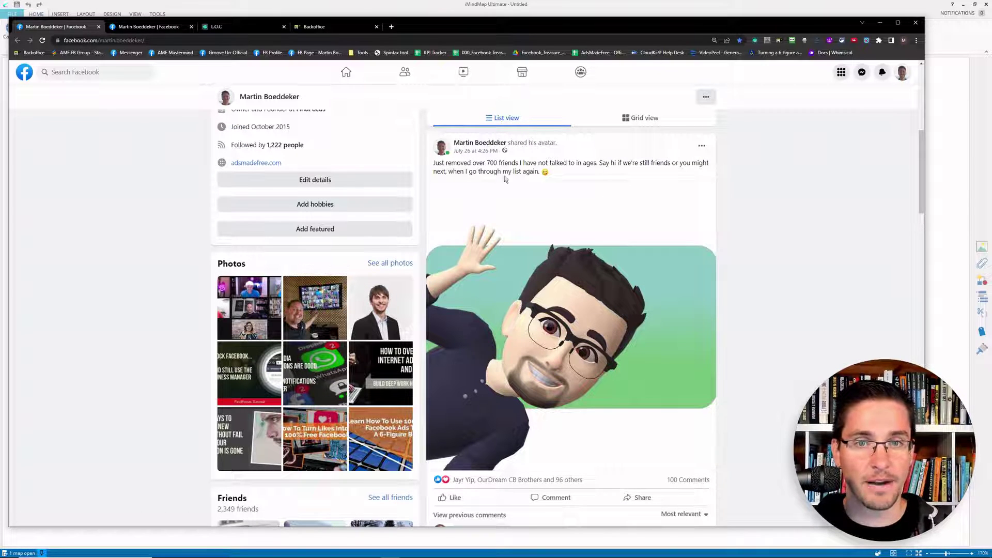
{"action": "mouse_move", "coordinate": [684, 484]}
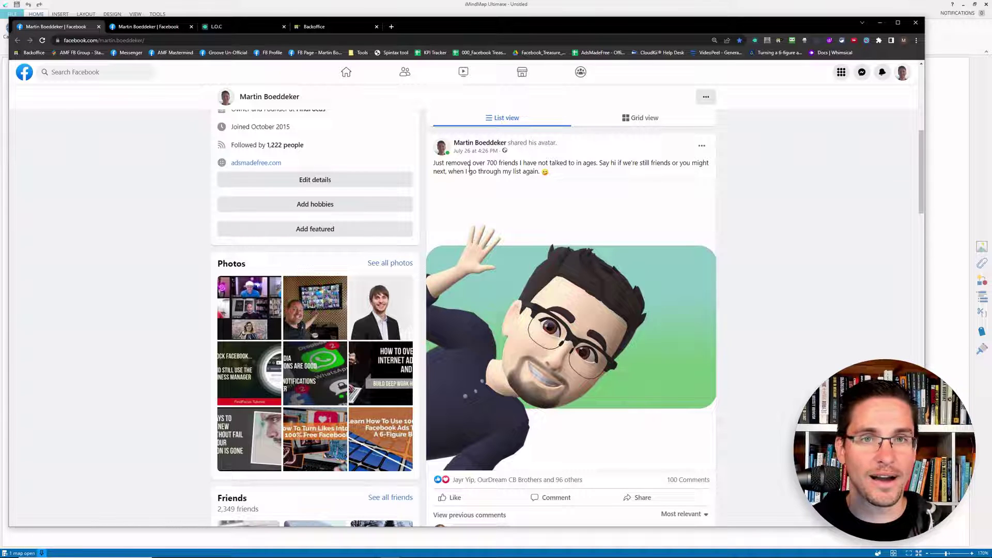
{"action": "left_click", "coordinate": [879, 25]}
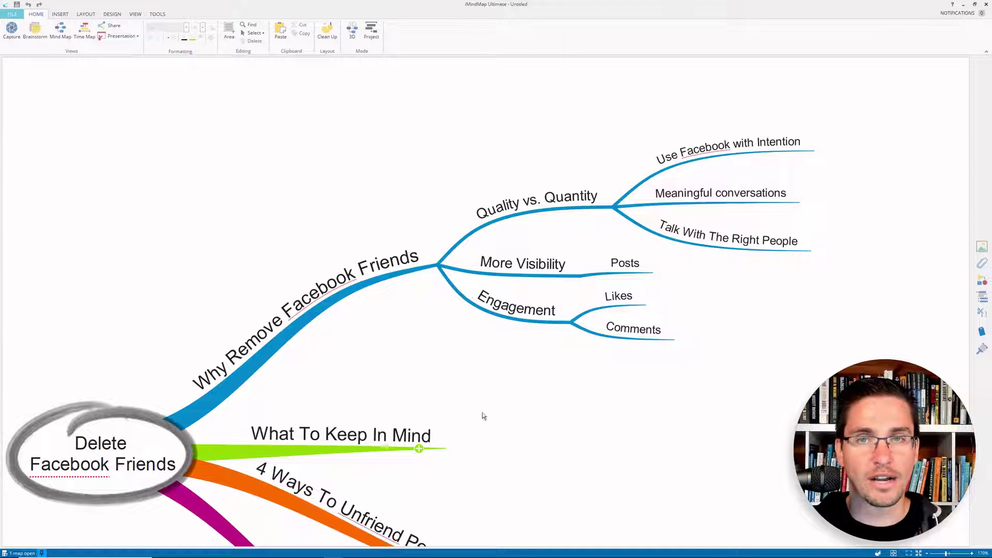
Step: Bring the FindFocus Delete Facebook article over the profile, scroll it, and move it aside
{"action": "left_click", "coordinate": [390, 550]}
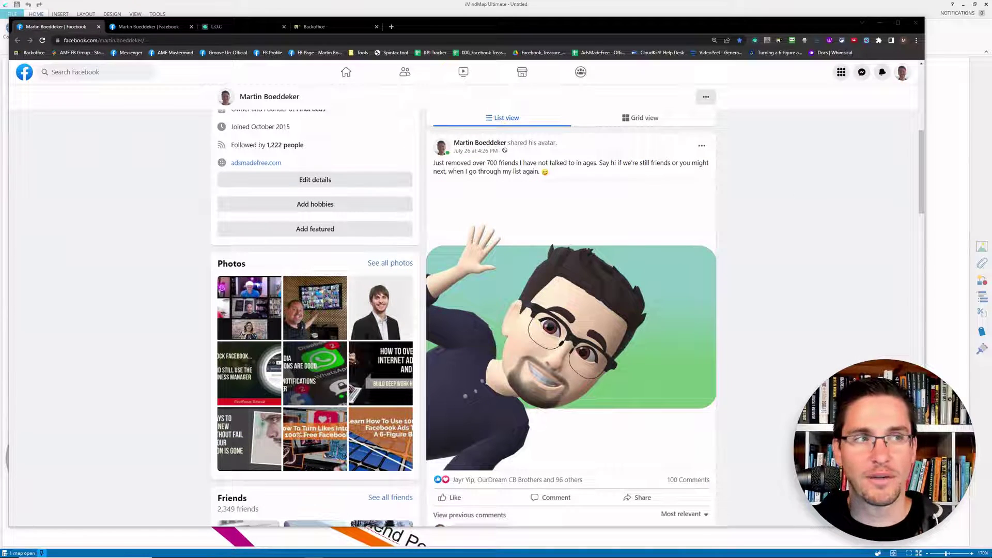
{"action": "left_click_drag", "start_coordinate": [991, 110], "coordinate": [342, 78]}
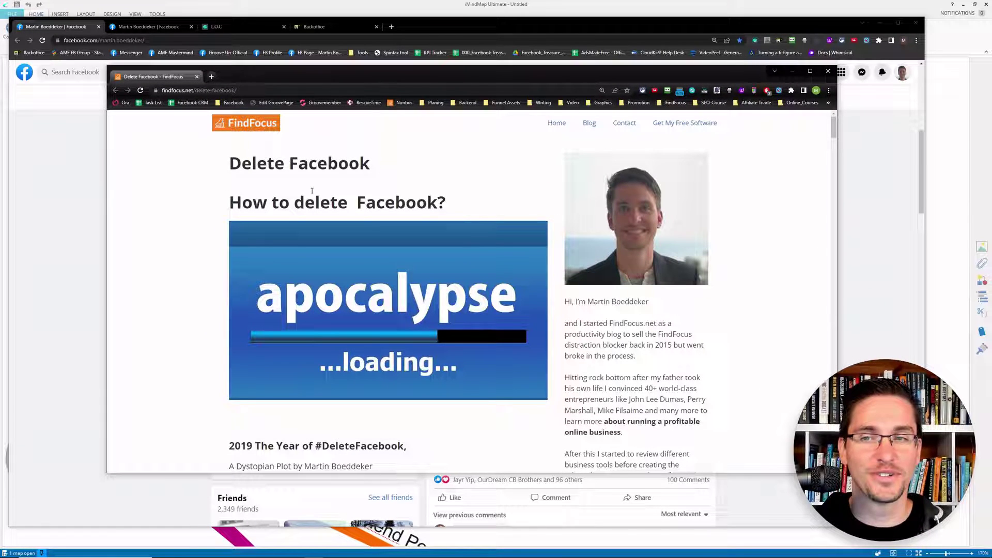
{"action": "scroll", "coordinate": [359, 233], "scroll_direction": "down", "scroll_amount": 15}
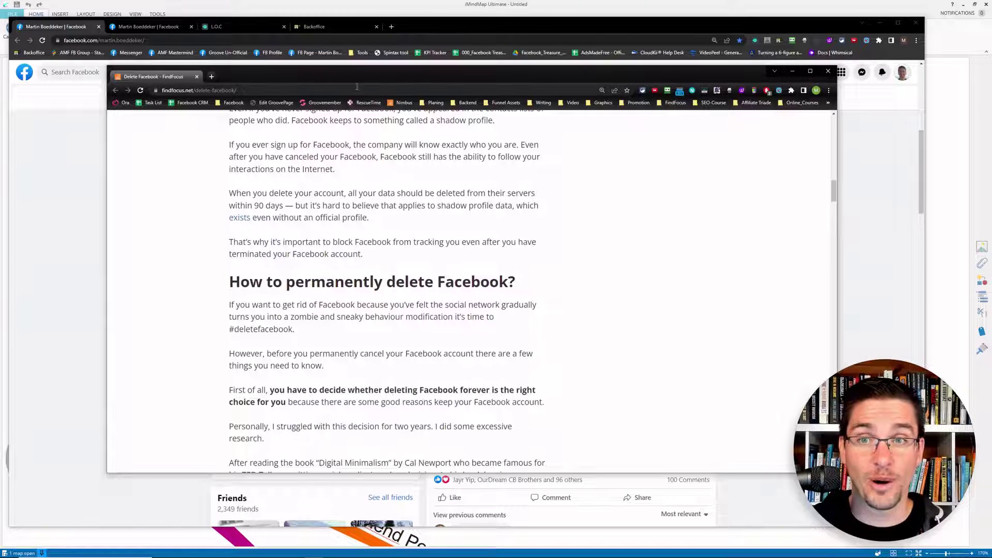
{"action": "left_click_drag", "start_coordinate": [343, 76], "coordinate": [458, 118]}
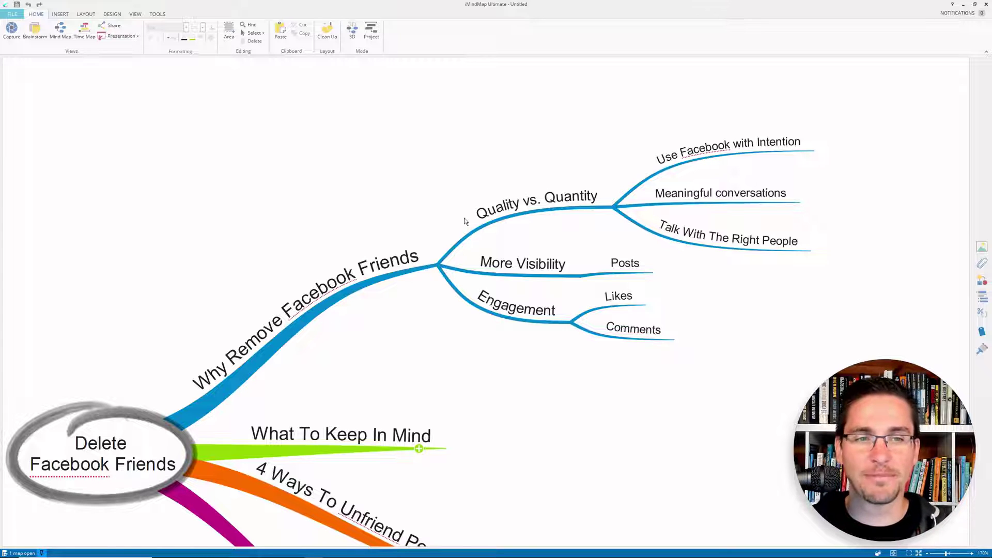
Step: Step through the More Visibility, Posts and Engagement sub-branches of Why Remove Facebook Friends
{"action": "left_click", "coordinate": [807, 243]}
{"action": "left_click", "coordinate": [504, 267]}
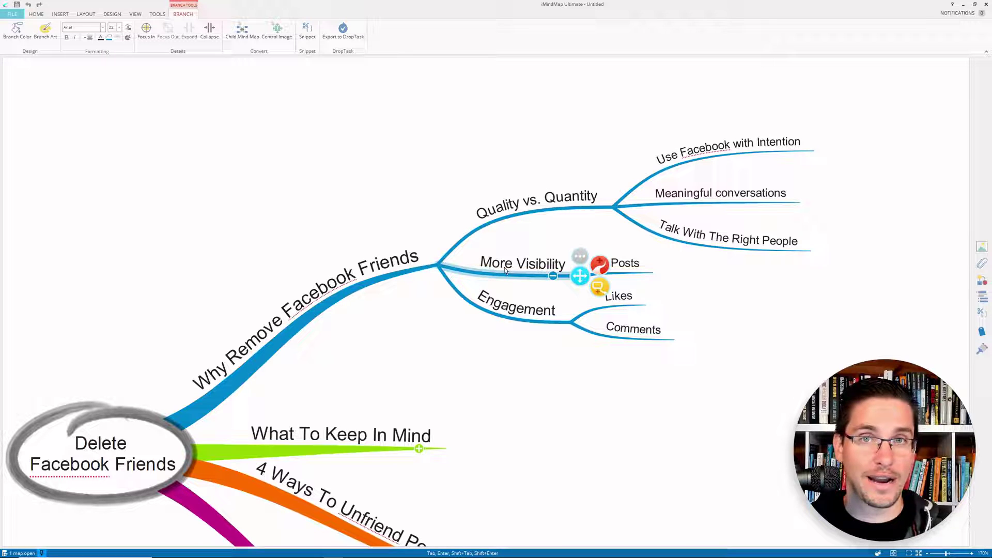
{"action": "left_click", "coordinate": [638, 266]}
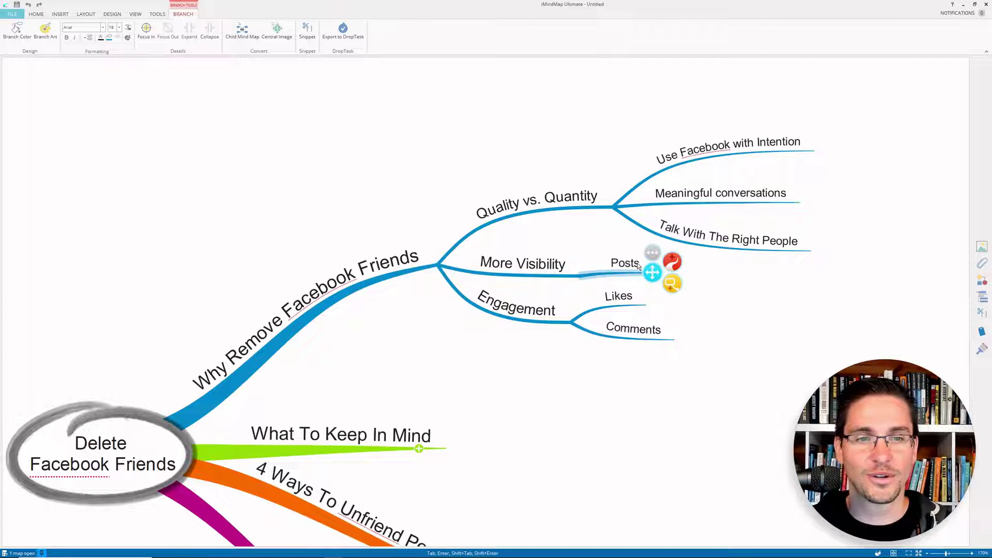
{"action": "left_click", "coordinate": [521, 317]}
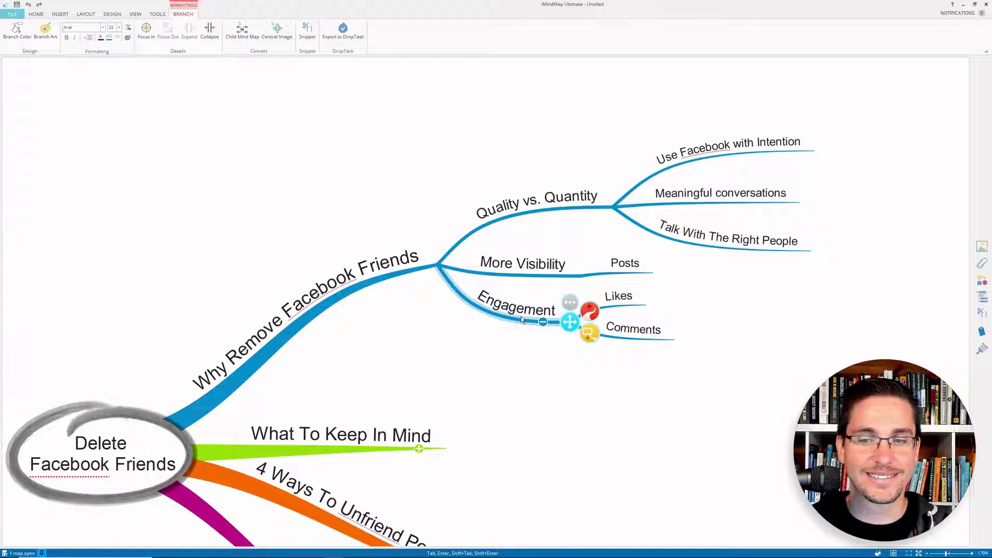
Step: Collapse Why Remove Facebook Friends and expand What To Keep In Mind
{"action": "left_click_drag", "start_coordinate": [411, 272], "coordinate": [394, 198]}
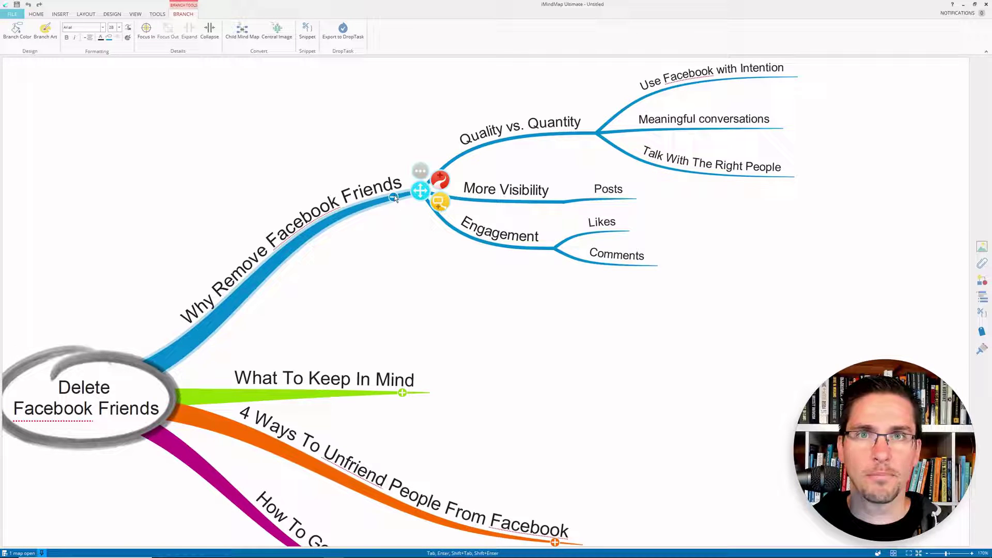
{"action": "left_click", "coordinate": [393, 197]}
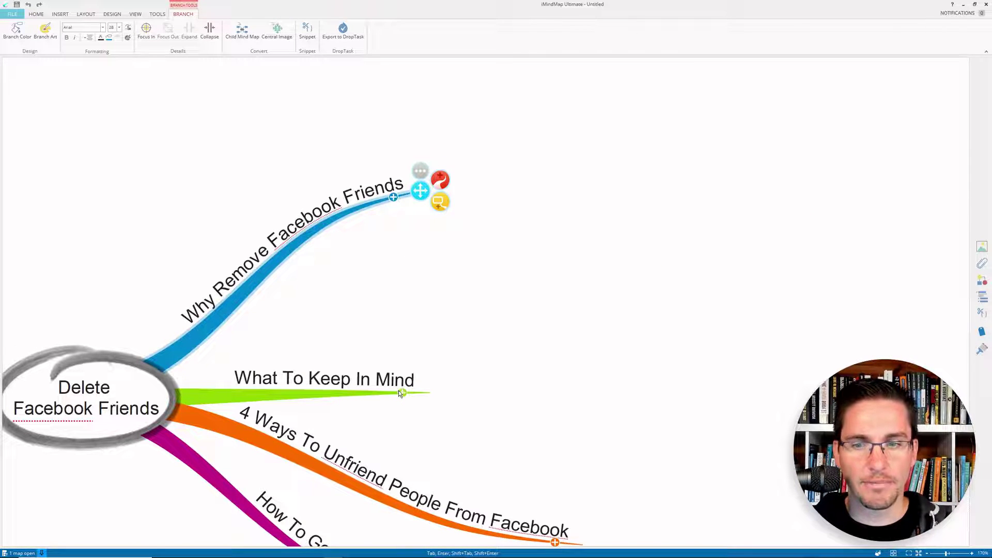
{"action": "left_click", "coordinate": [429, 393]}
Step: Centre the map on What To Keep In Mind and drag that branch up and right
{"action": "left_click_drag", "start_coordinate": [540, 248], "coordinate": [355, 154]}
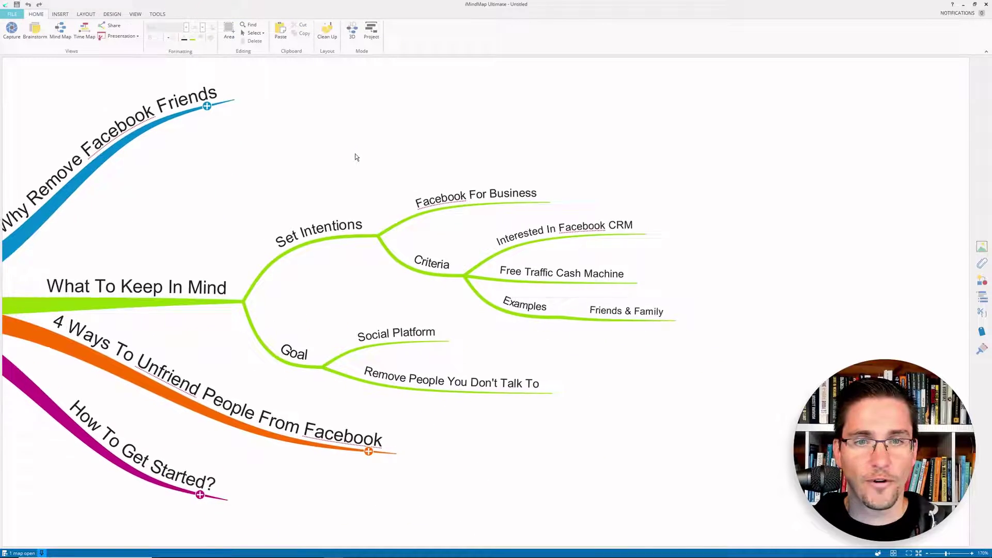
{"action": "left_click", "coordinate": [255, 291]}
{"action": "left_click_drag", "start_coordinate": [255, 291], "coordinate": [273, 243]}
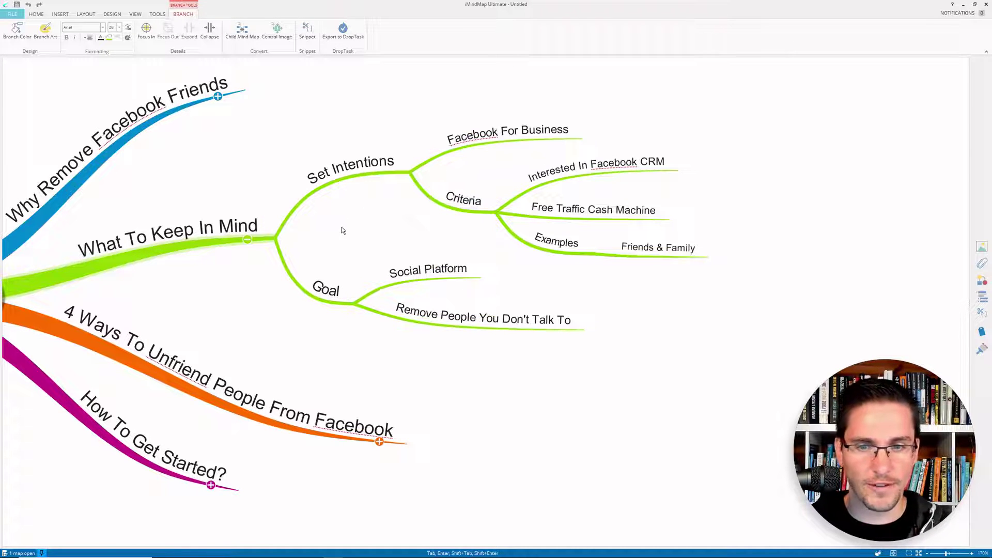
Step: Collapse What To Keep In Mind and expand the 4 Ways To Unfriend People From Facebook branch
{"action": "mouse_move", "coordinate": [285, 247]}
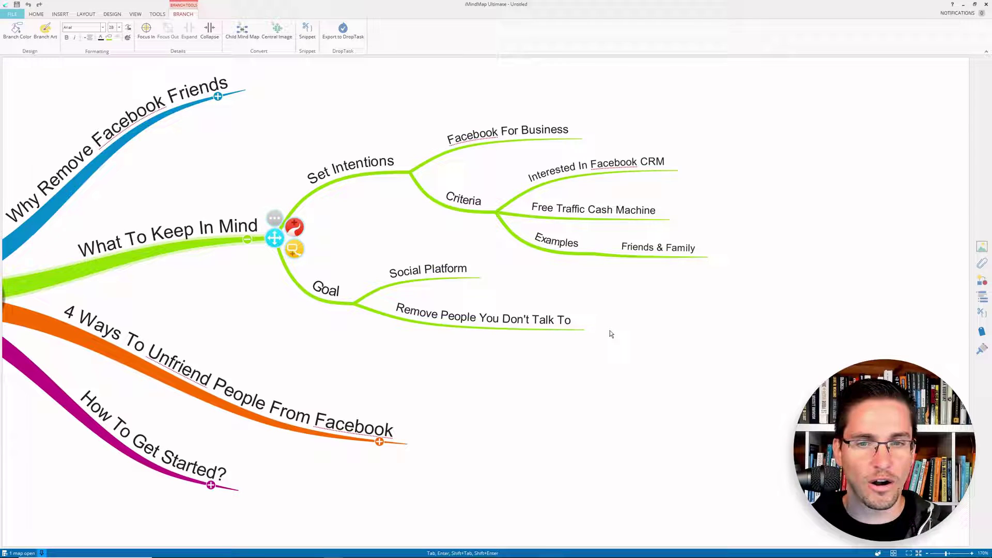
{"action": "left_click", "coordinate": [246, 239]}
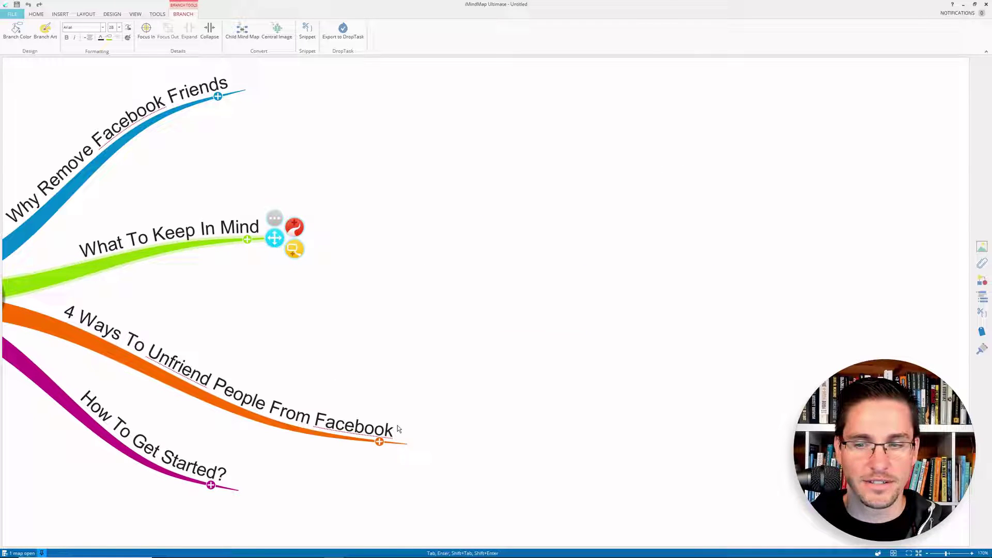
{"action": "left_click_drag", "start_coordinate": [406, 442], "coordinate": [425, 388]}
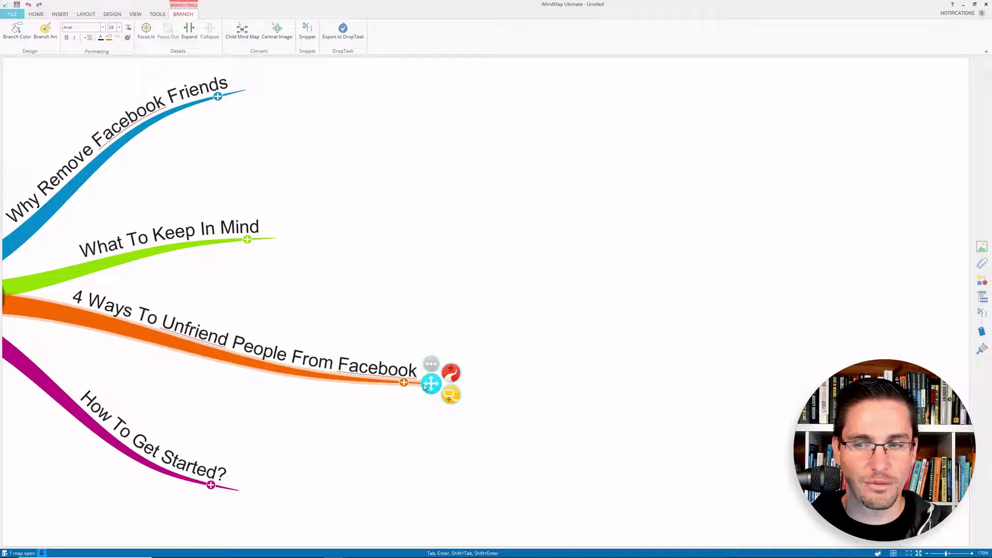
{"action": "left_click", "coordinate": [404, 382]}
Step: Go over the four unfriending methods and reshape the Delete based on Engagement branch downward
{"action": "left_click_drag", "start_coordinate": [509, 261], "coordinate": [350, 169]}
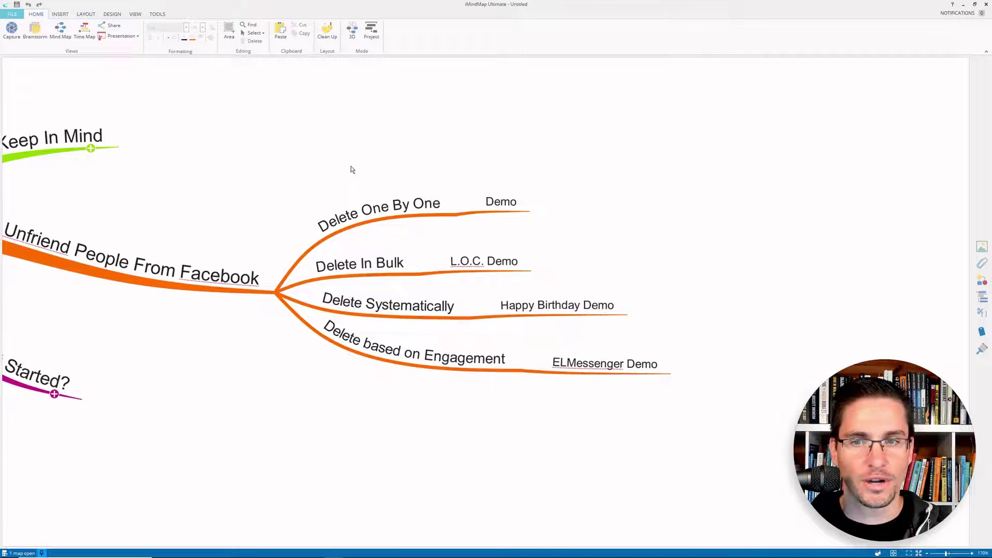
{"action": "left_click", "coordinate": [397, 211]}
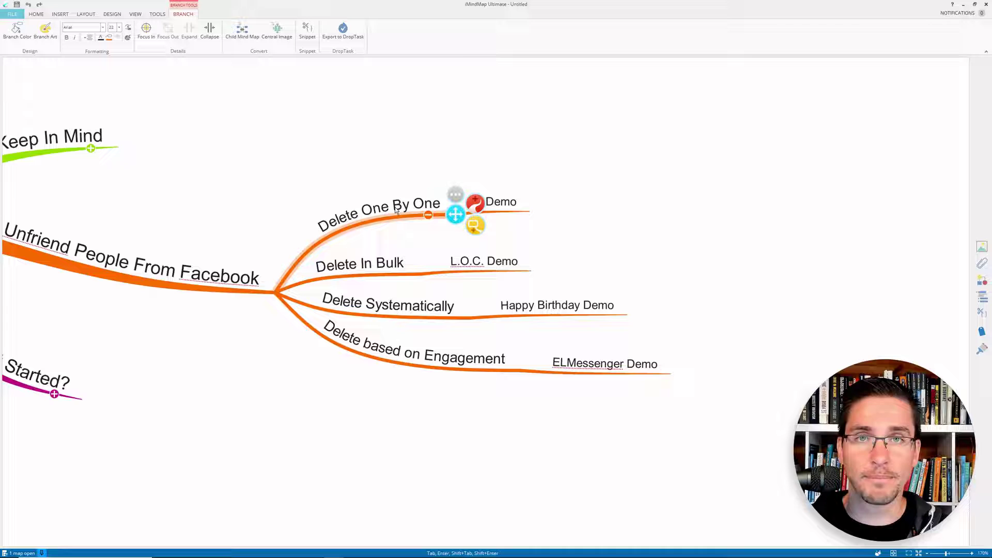
{"action": "left_click", "coordinate": [521, 368]}
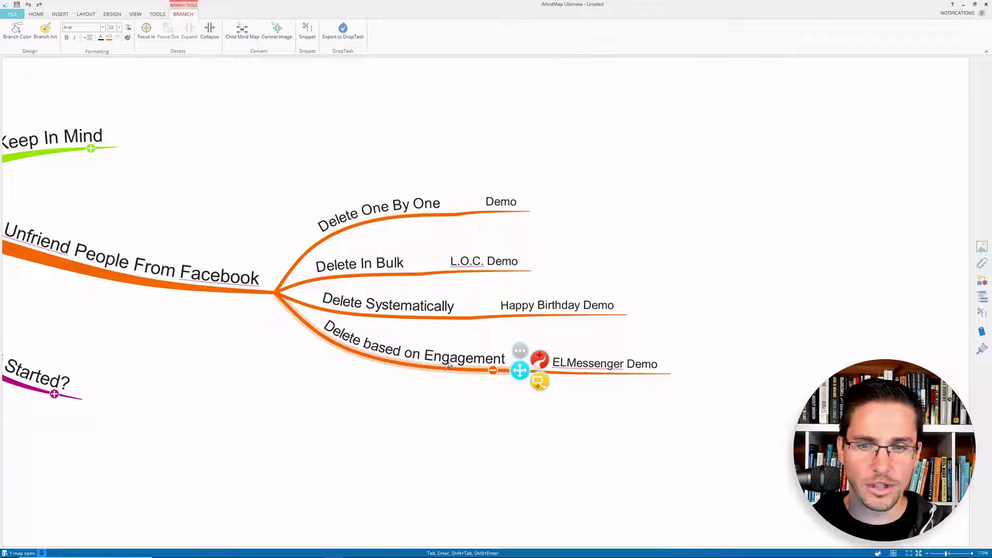
{"action": "left_click_drag", "start_coordinate": [520, 368], "coordinate": [519, 406]}
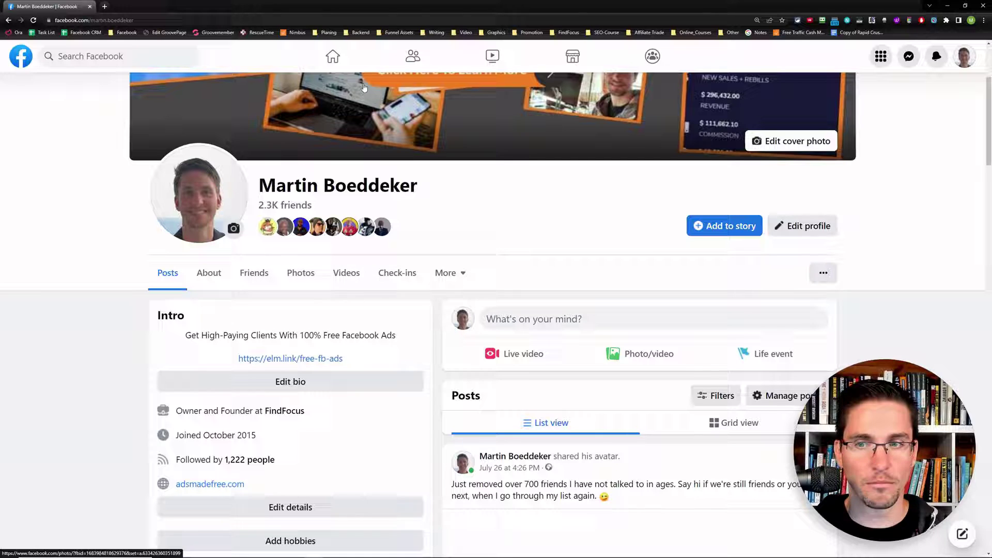
Step: Open the profile's Friends list, zoom out, and scroll through the friends and mutual-friend counts
{"action": "left_click", "coordinate": [254, 277]}
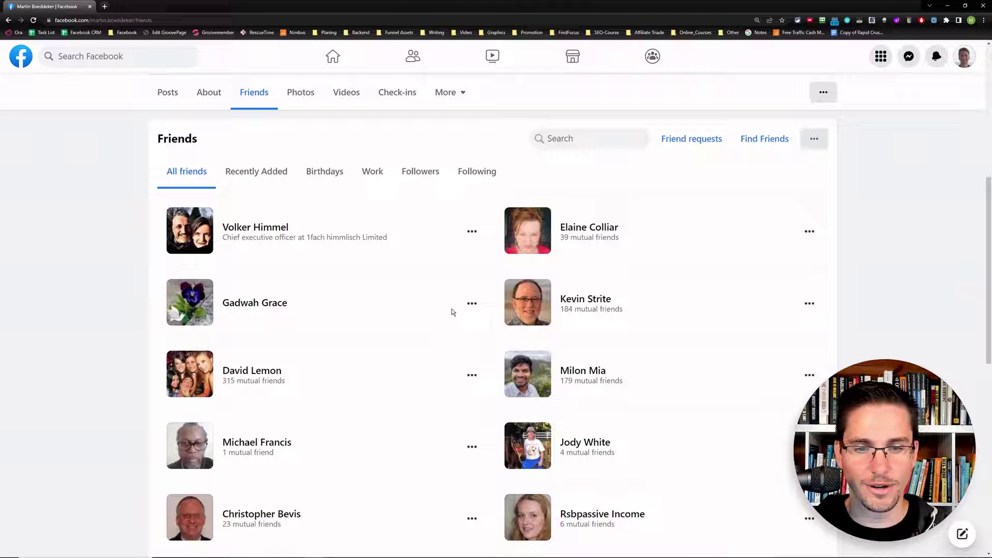
{"action": "key", "text": "ctrl+minus"}
{"action": "scroll", "coordinate": [398, 327], "scroll_direction": "down", "scroll_amount": 8}
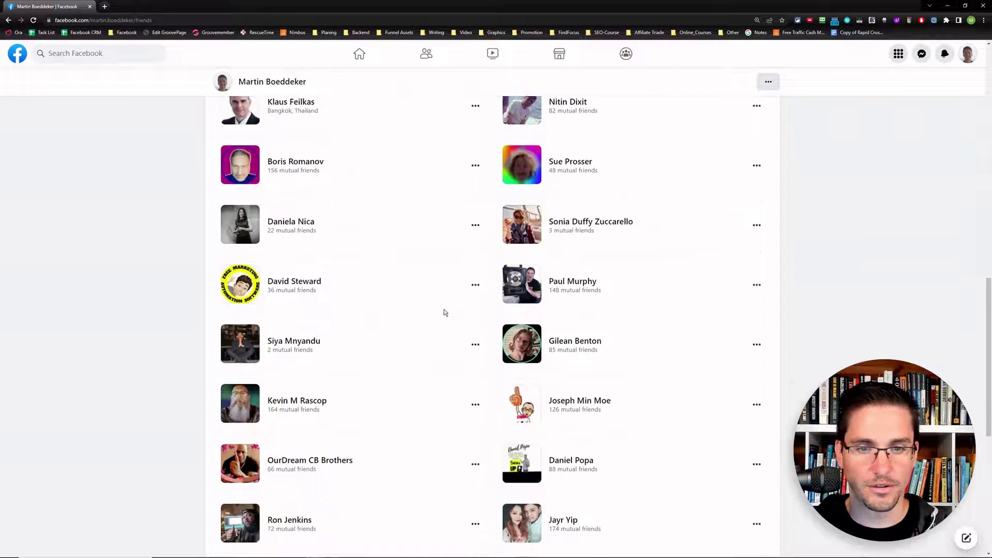
{"action": "scroll", "coordinate": [444, 307], "scroll_direction": "down", "scroll_amount": 3}
{"action": "scroll", "coordinate": [442, 302], "scroll_direction": "up", "scroll_amount": 9}
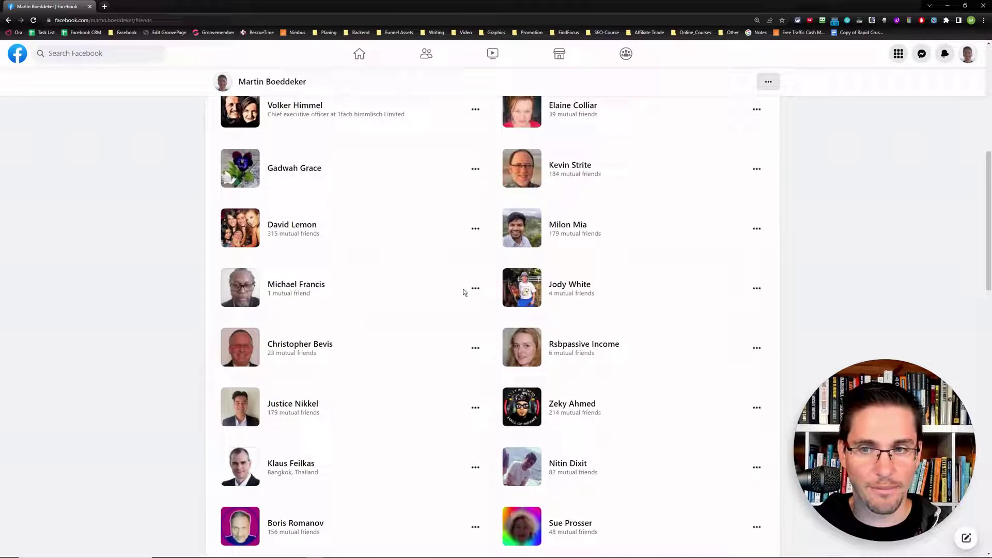
{"action": "mouse_move", "coordinate": [296, 285]}
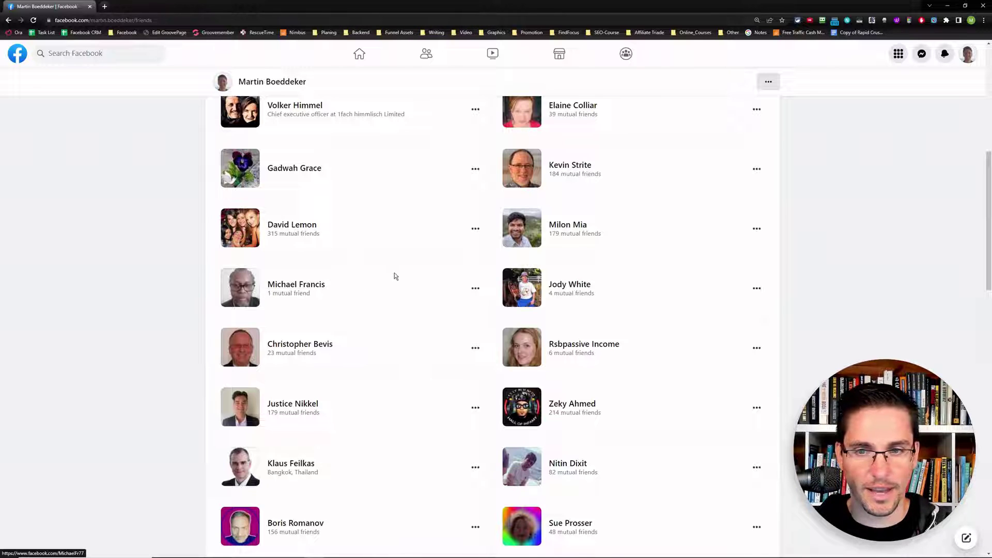
Step: Open the friend's chat in full Messenger and highlight the earlier Happy Birthday message
{"action": "left_click", "coordinate": [389, 262]}
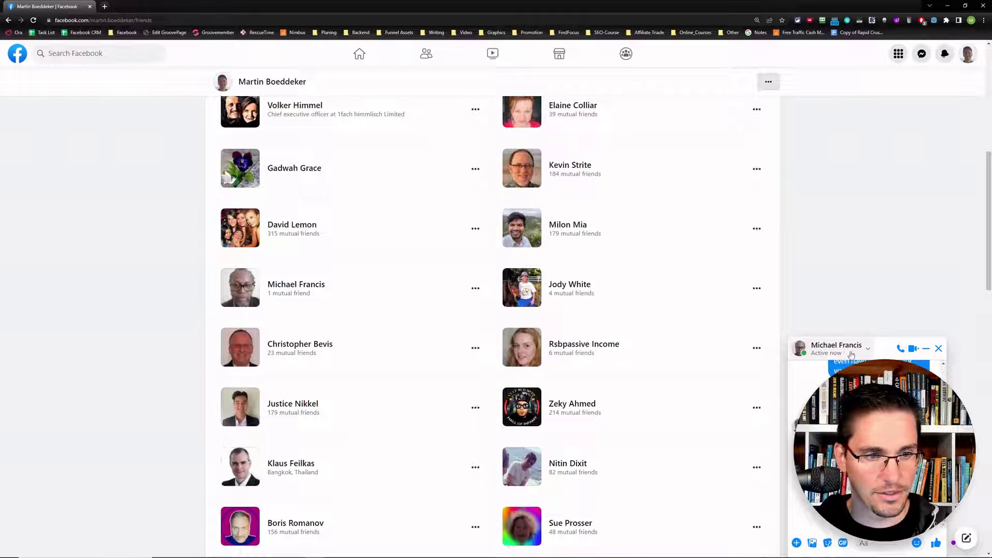
{"action": "left_click", "coordinate": [869, 350]}
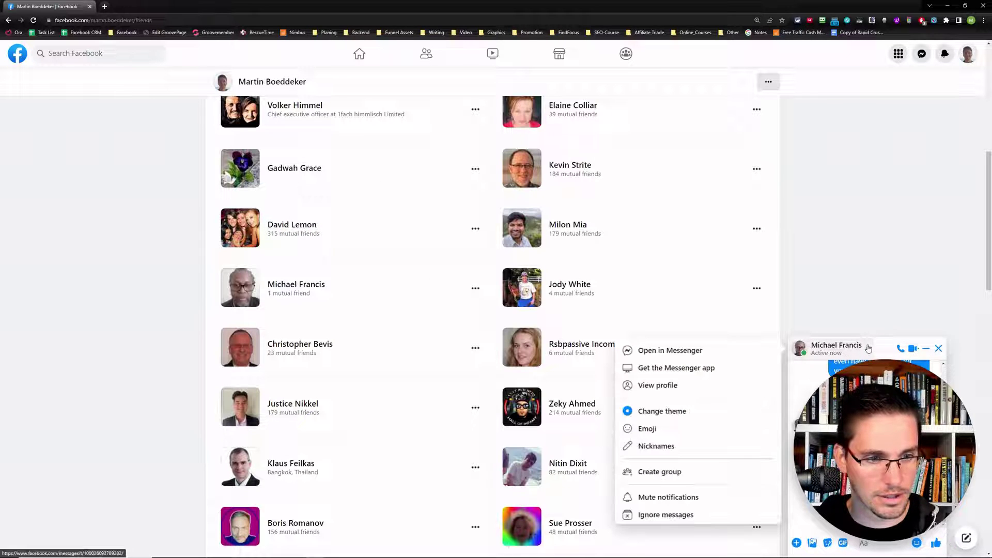
{"action": "left_click", "coordinate": [692, 357]}
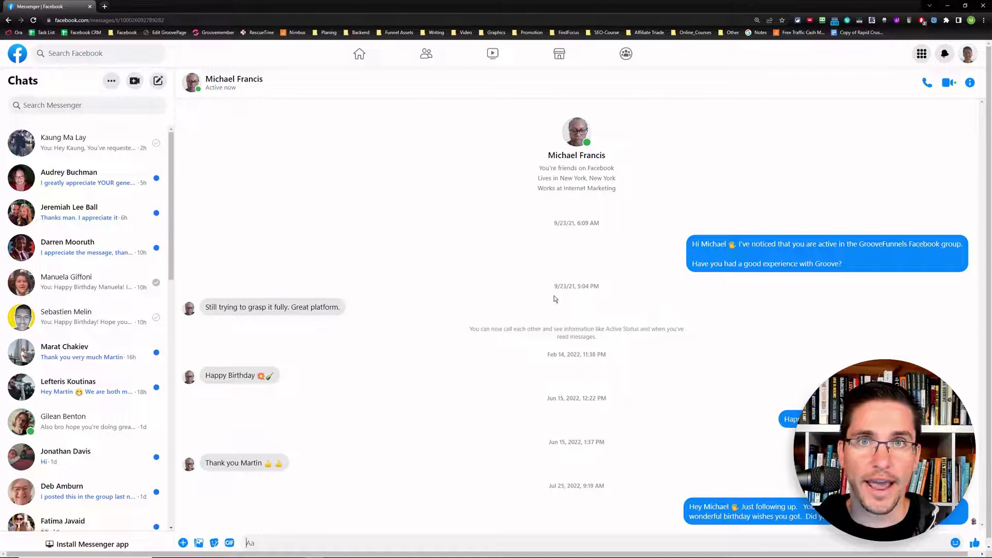
{"action": "scroll", "coordinate": [481, 308], "scroll_direction": "down", "scroll_amount": 1}
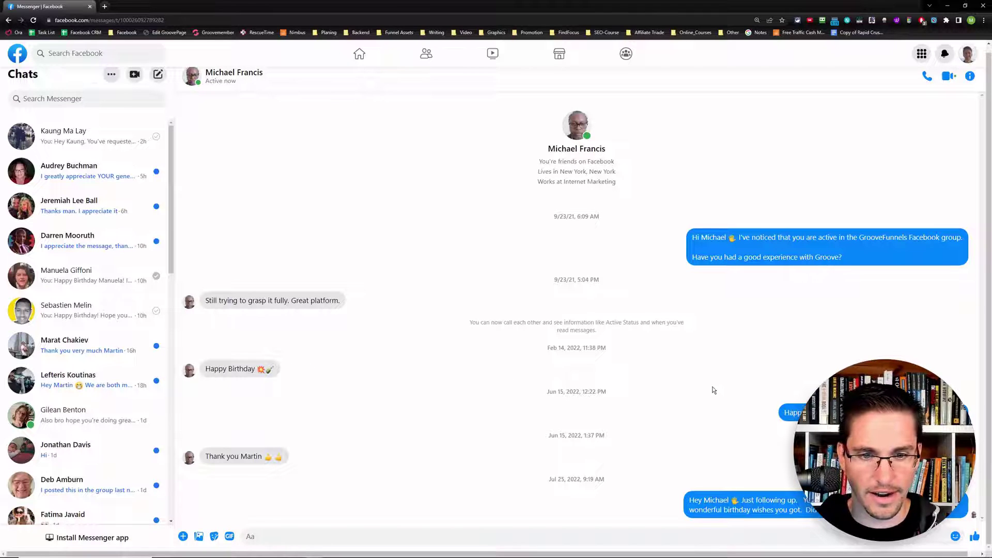
{"action": "left_click_drag", "start_coordinate": [207, 369], "coordinate": [246, 380]}
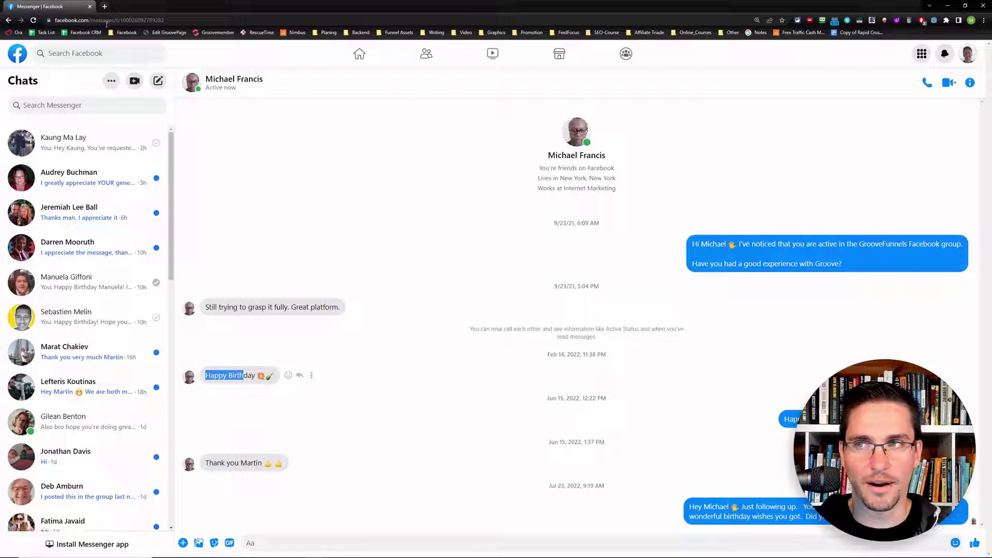
Step: Unfriend the friend with 1 mutual friend from the profile's Friends list
{"action": "left_click", "coordinate": [8, 20]}
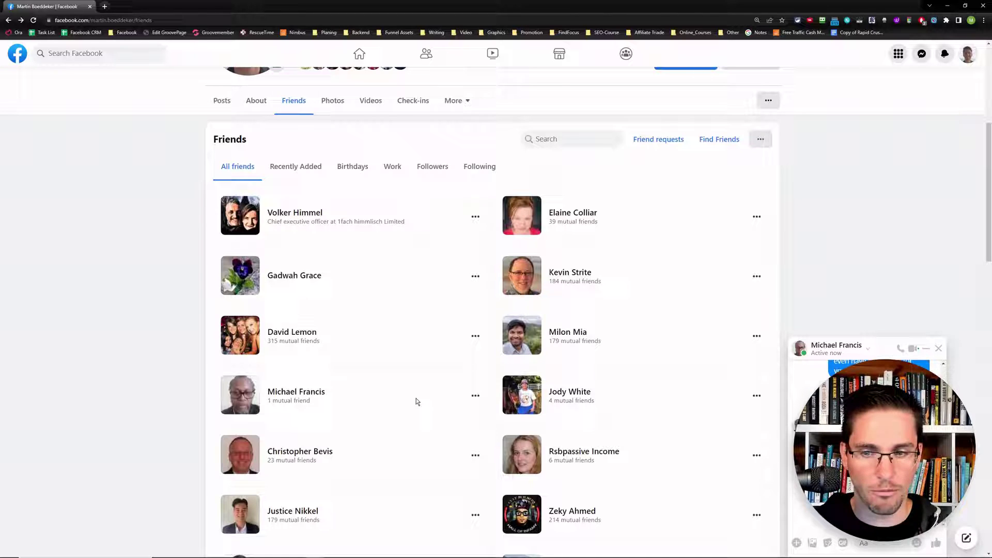
{"action": "left_click", "coordinate": [476, 398]}
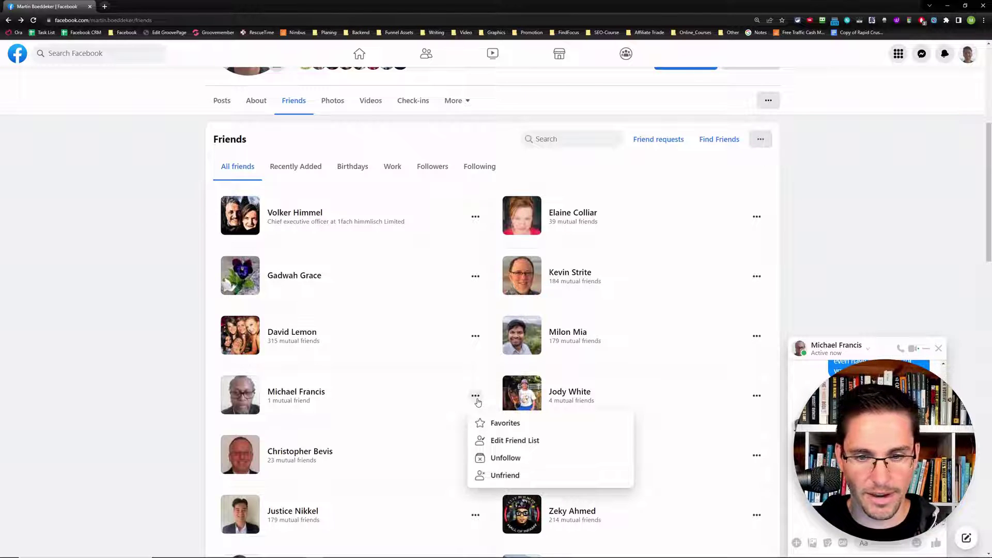
{"action": "key", "text": "ctrl+plus"}
{"action": "key", "text": "ctrl+plus"}
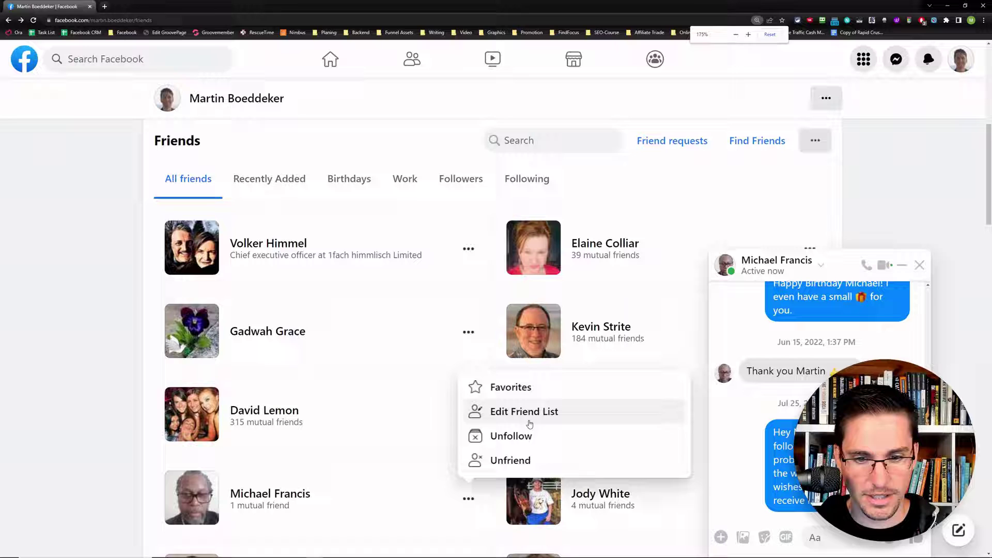
{"action": "left_click", "coordinate": [519, 464]}
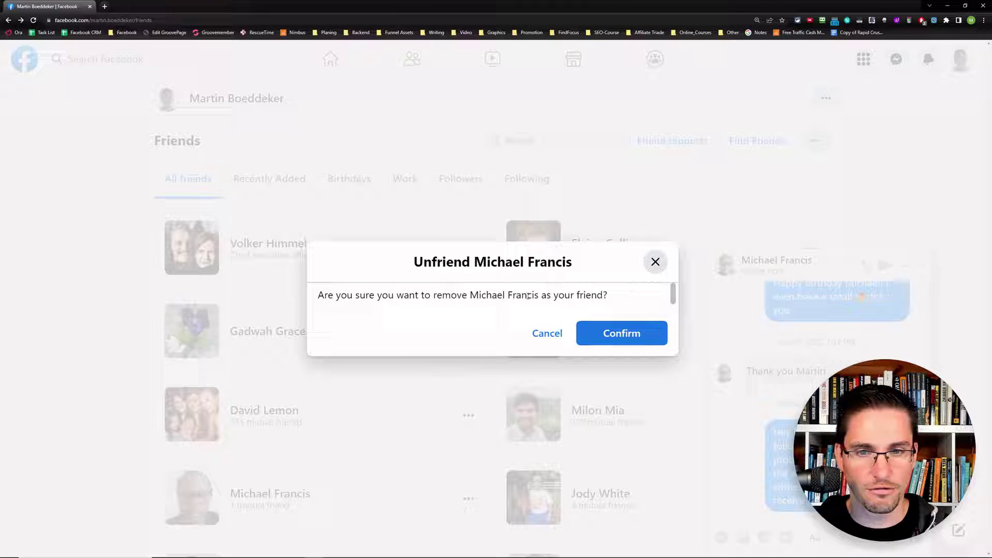
{"action": "left_click", "coordinate": [635, 334]}
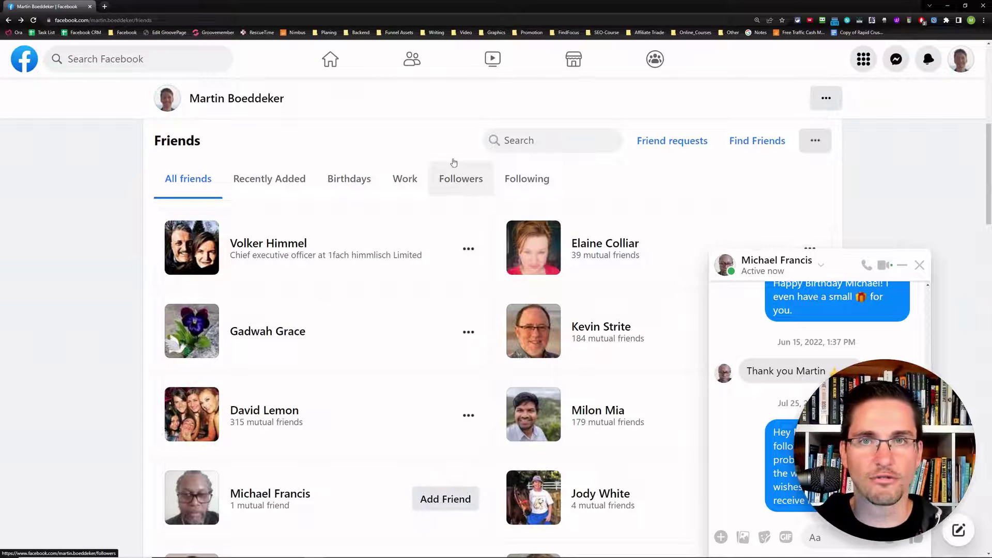
Step: Zoom back out and scroll through the updated friends list
{"action": "mouse_move", "coordinate": [433, 244]}
{"action": "scroll", "coordinate": [433, 244], "scroll_direction": "down", "scroll_amount": 5}
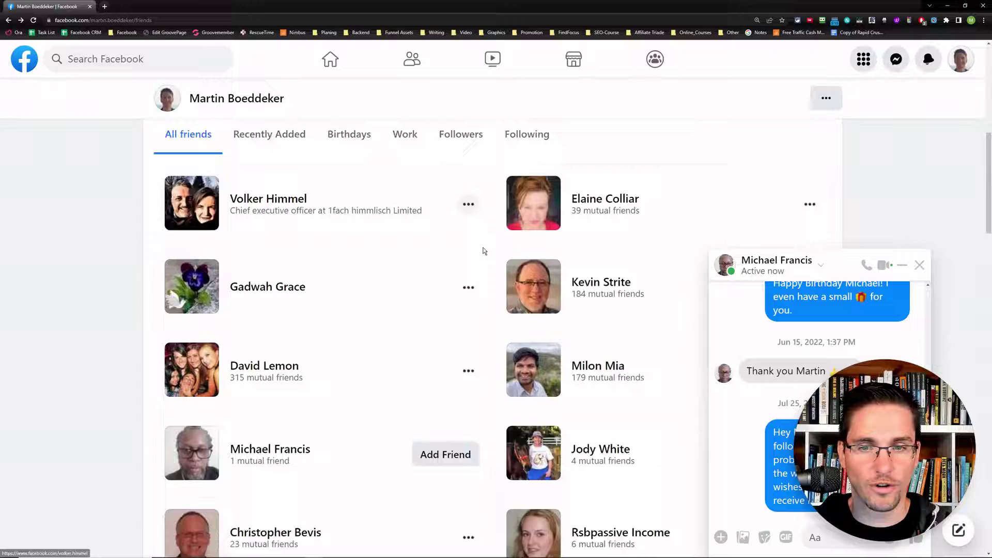
{"action": "key", "text": "ctrl+minus"}
{"action": "scroll", "coordinate": [469, 240], "scroll_direction": "down", "scroll_amount": 12}
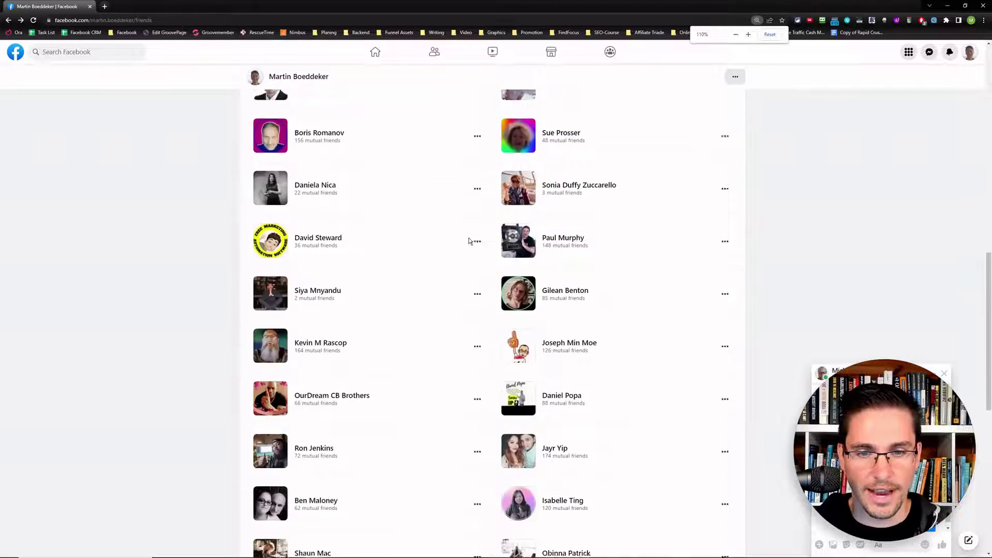
{"action": "scroll", "coordinate": [469, 228], "scroll_direction": "down", "scroll_amount": 14}
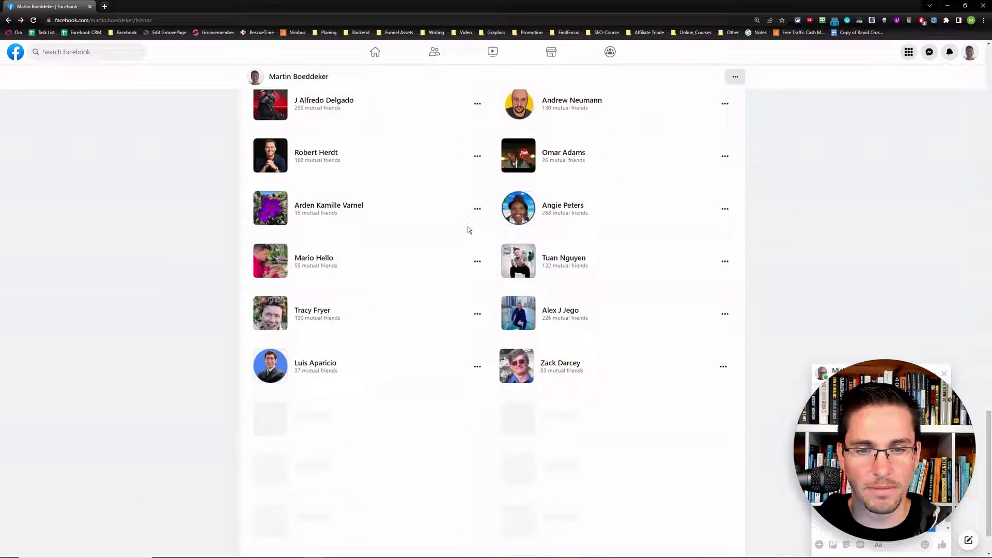
{"action": "scroll", "coordinate": [469, 225], "scroll_direction": "up", "scroll_amount": 4}
{"action": "scroll", "coordinate": [468, 225], "scroll_direction": "up", "scroll_amount": 20}
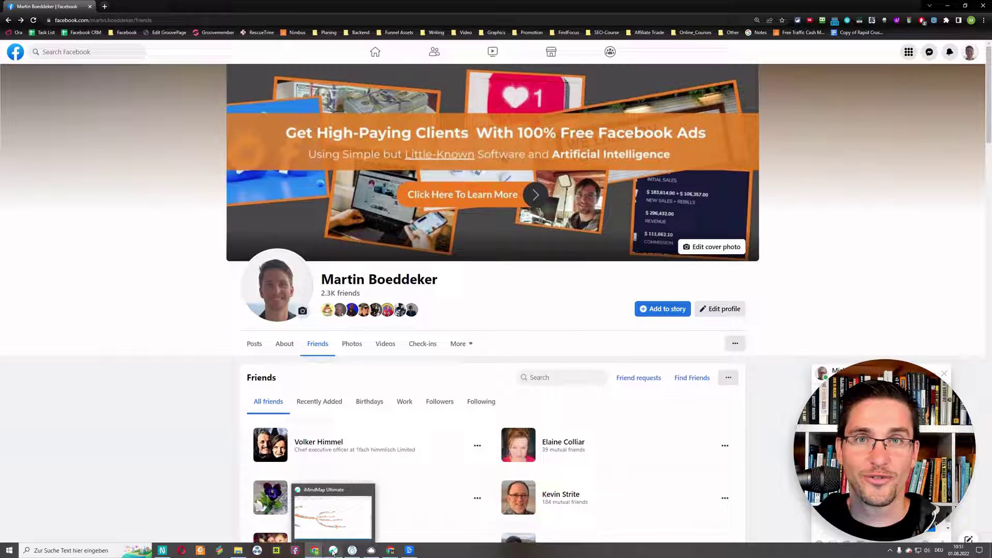
Step: Show the mind map's four deletion methods, then switch to the L.O.C website in Chrome
{"action": "left_click", "coordinate": [334, 552]}
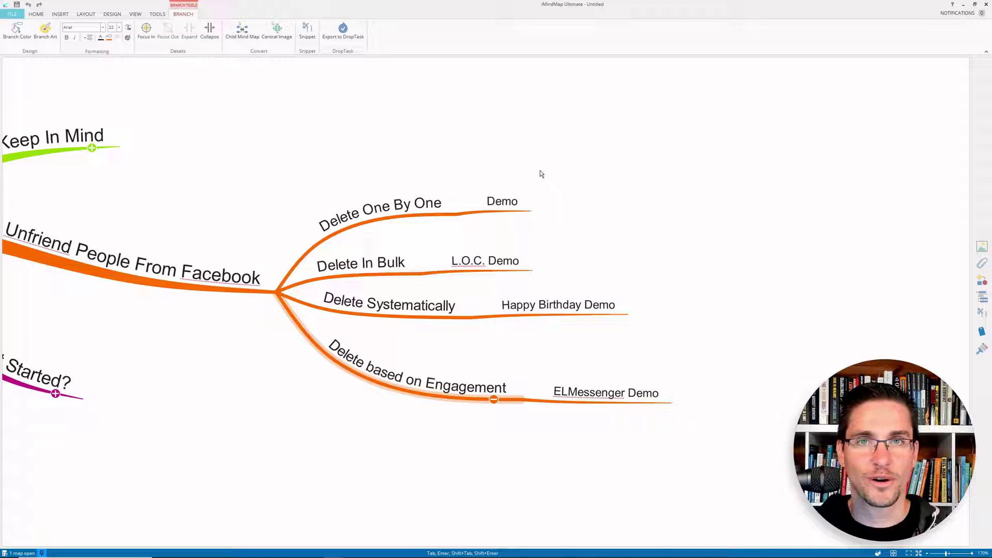
{"action": "key", "text": "alt+Tab"}
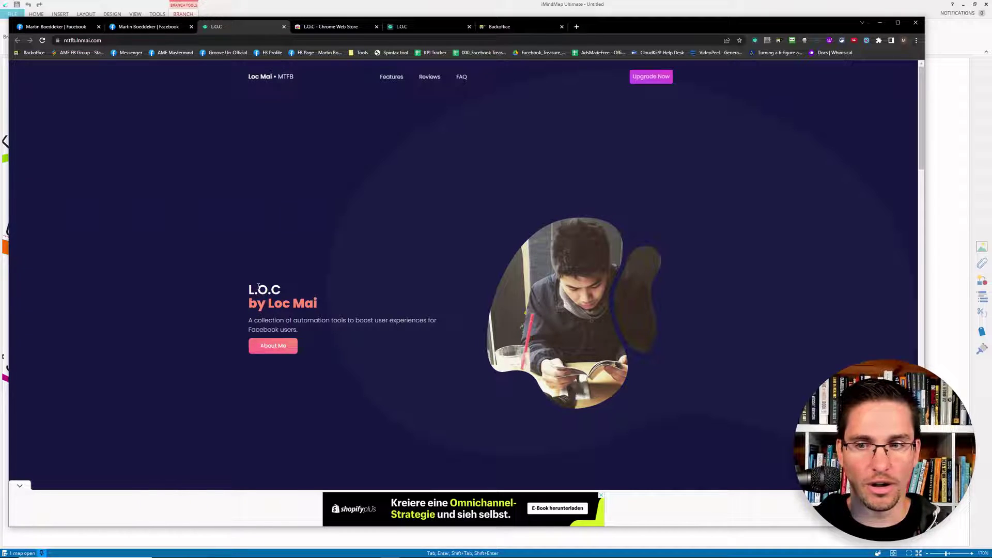
Step: Look over the L.O.C extension's Chrome Web Store page and its Interaction Scanner page
{"action": "left_click", "coordinate": [321, 28]}
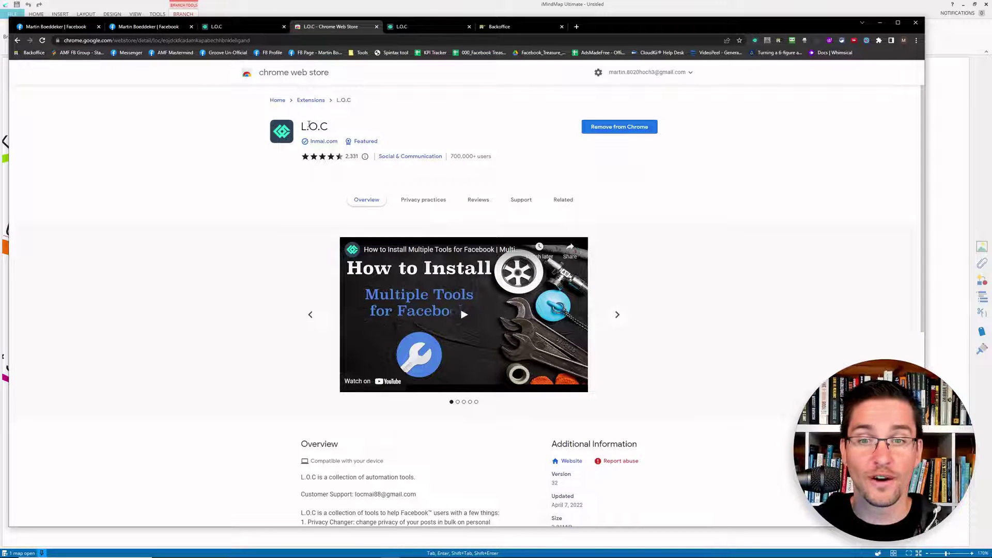
{"action": "left_click", "coordinate": [403, 26]}
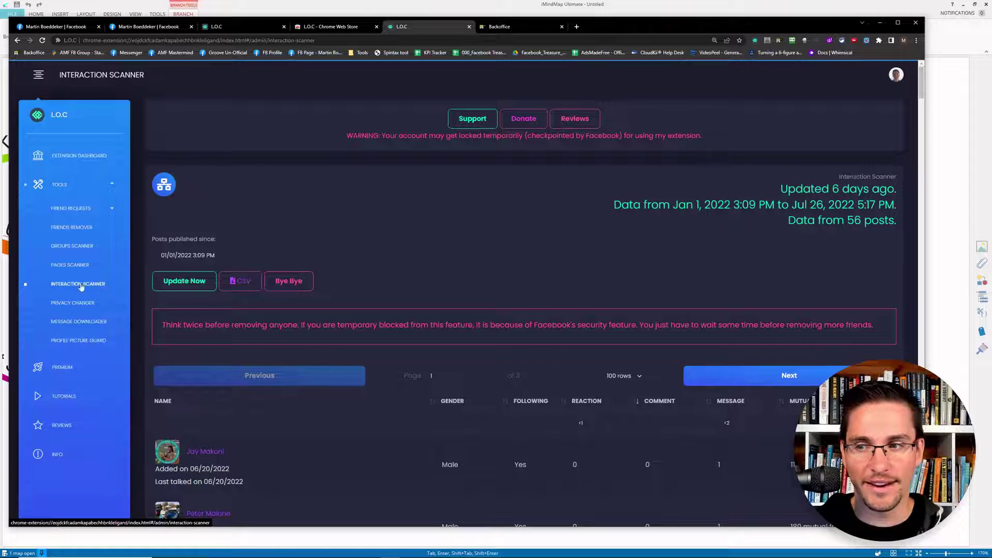
{"action": "scroll", "coordinate": [514, 258], "scroll_direction": "down", "scroll_amount": 10}
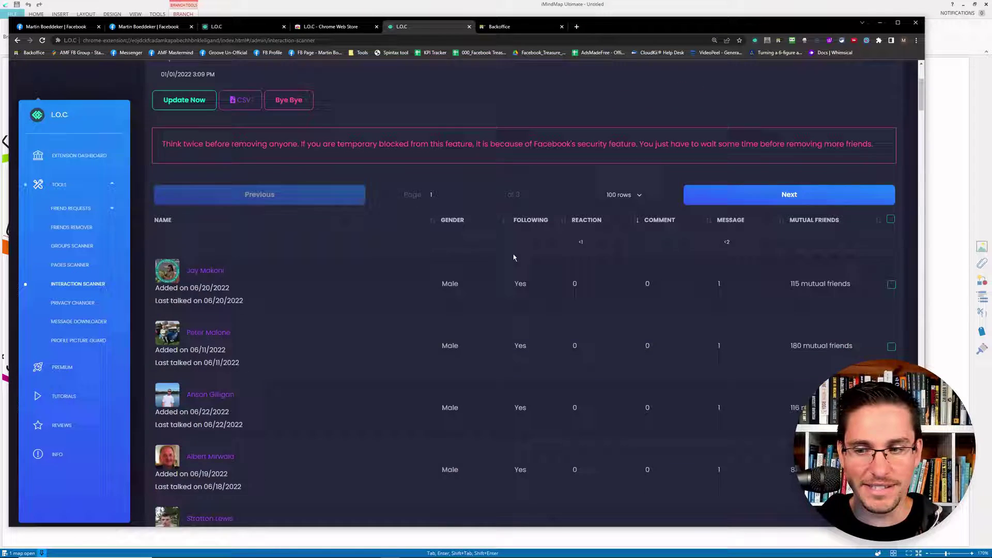
{"action": "scroll", "coordinate": [414, 255], "scroll_direction": "down", "scroll_amount": 10}
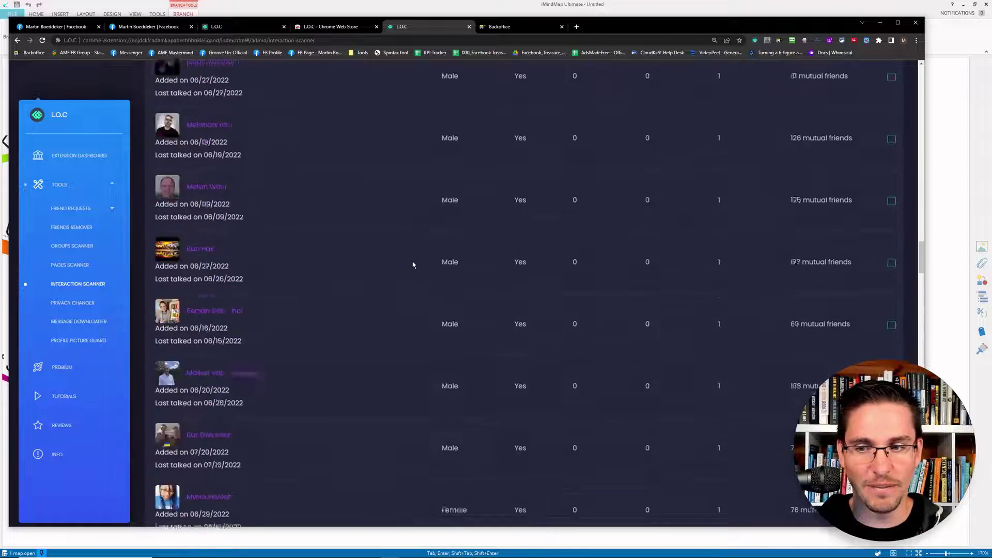
{"action": "scroll", "coordinate": [402, 258], "scroll_direction": "down", "scroll_amount": 5}
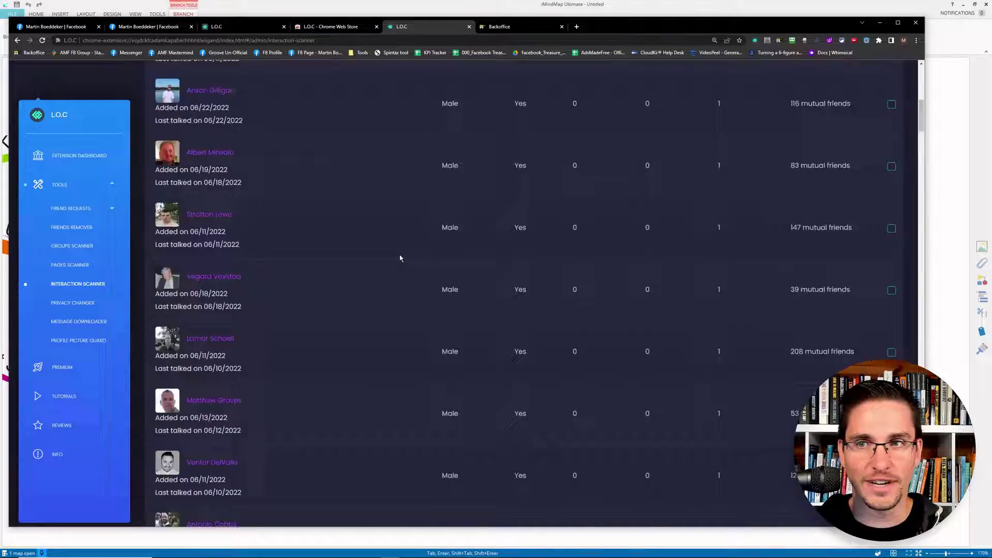
{"action": "scroll", "coordinate": [401, 259], "scroll_direction": "up", "scroll_amount": 15}
Step: Bring up the Premium pricing page and highlight the mid package's $20 price
{"action": "left_click", "coordinate": [362, 27]}
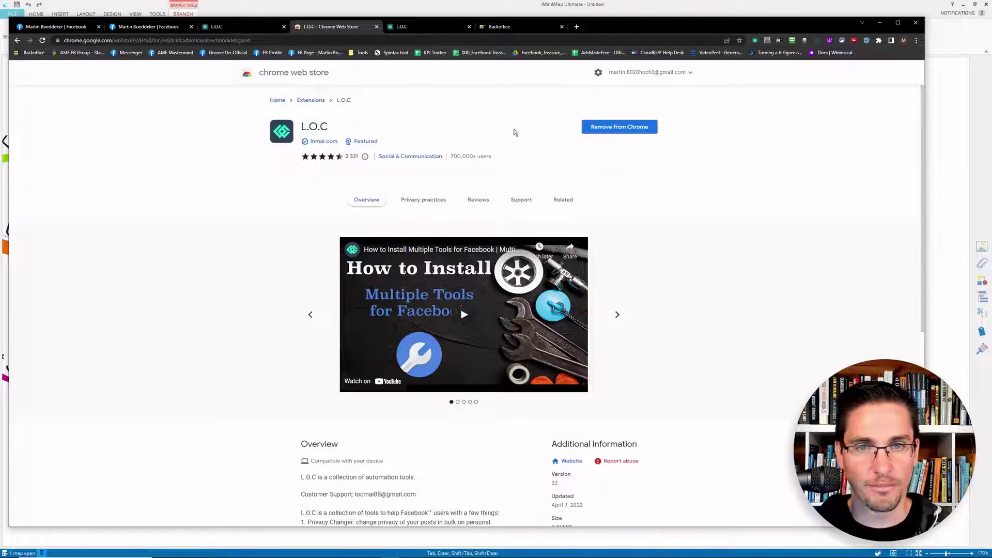
{"action": "key", "text": "ctrl+Tab"}
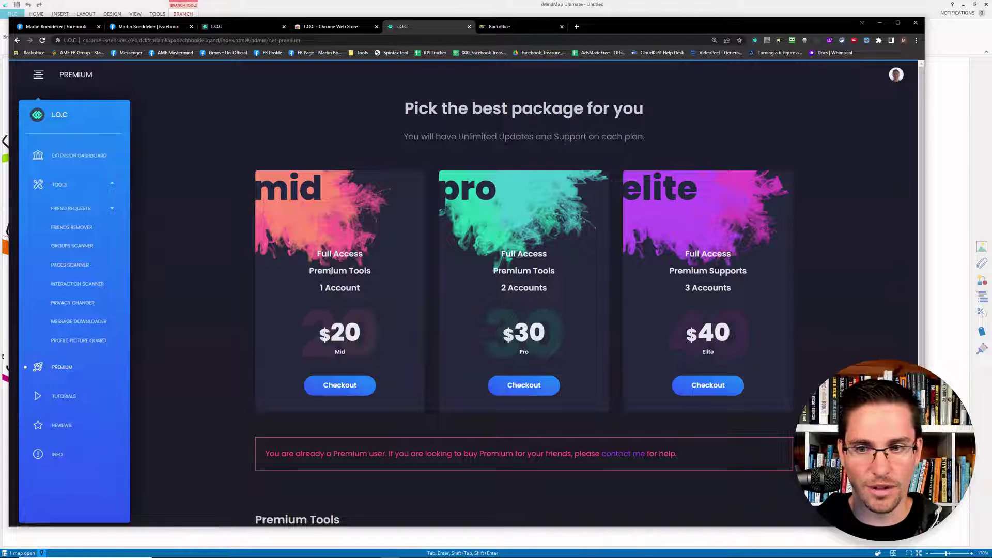
{"action": "left_click_drag", "start_coordinate": [320, 335], "coordinate": [370, 341]}
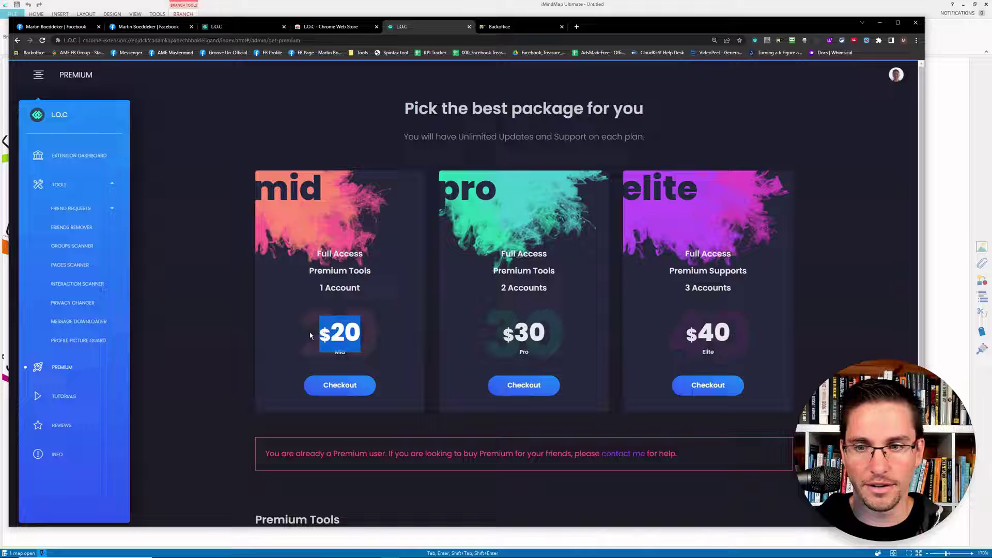
Step: In Friends Remover, unfriend the checked deactivated account and dismiss the Finished notice
{"action": "left_click", "coordinate": [75, 228]}
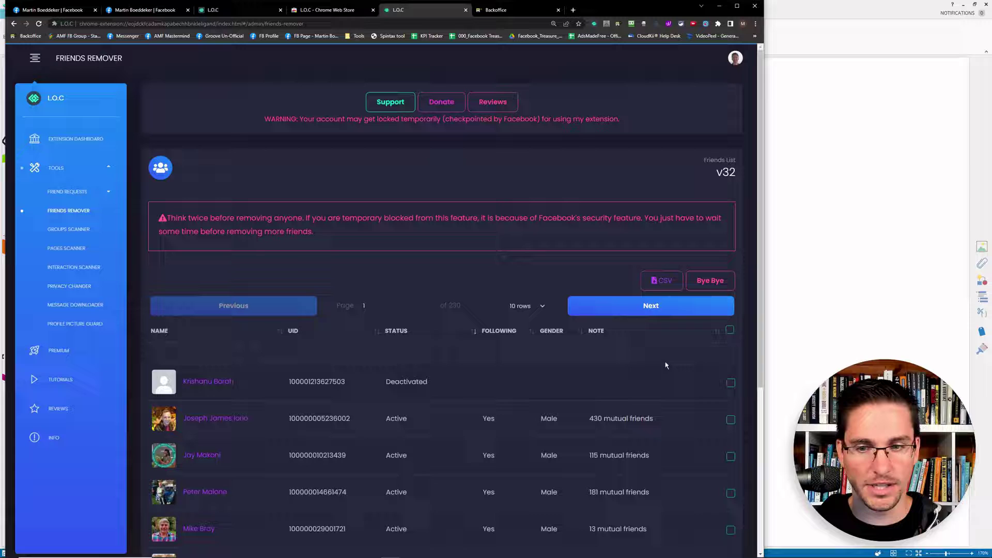
{"action": "left_click", "coordinate": [730, 383]}
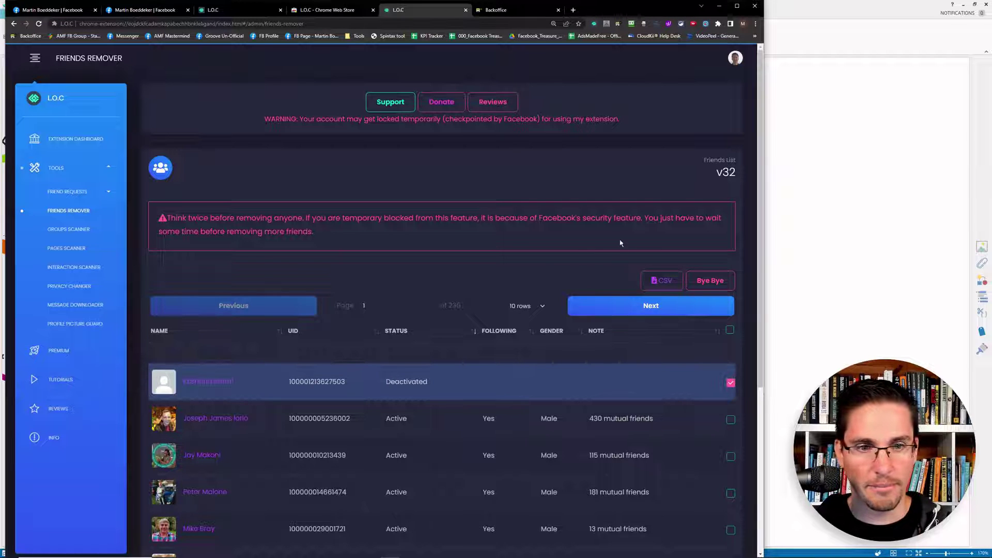
{"action": "left_click", "coordinate": [717, 283]}
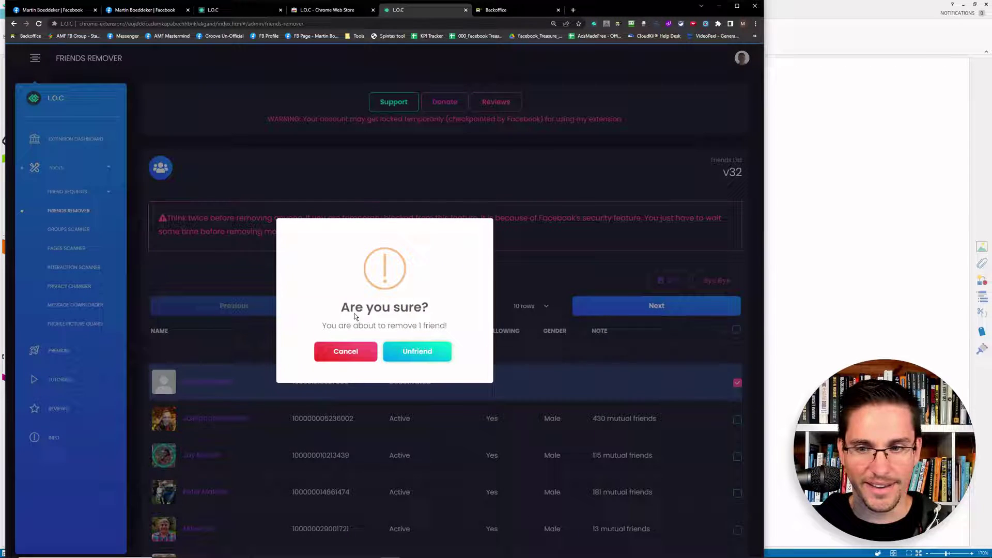
{"action": "left_click", "coordinate": [419, 353]}
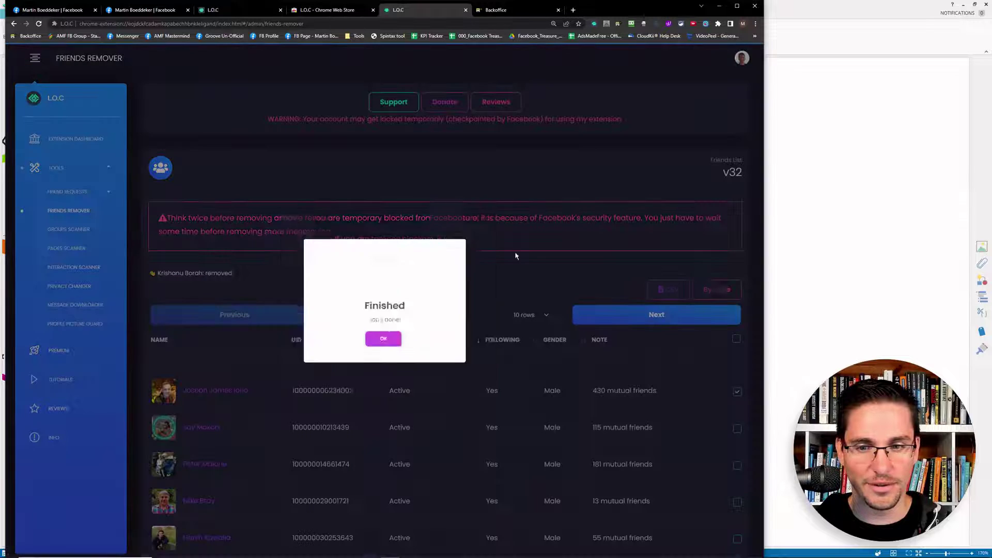
{"action": "left_click", "coordinate": [385, 348]}
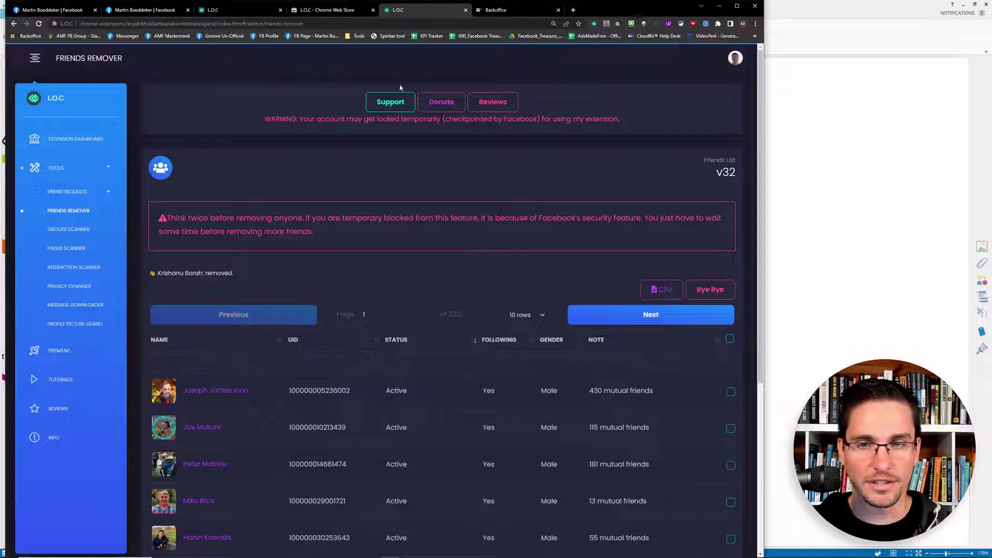
{"action": "scroll", "coordinate": [445, 292], "scroll_direction": "down", "scroll_amount": 3}
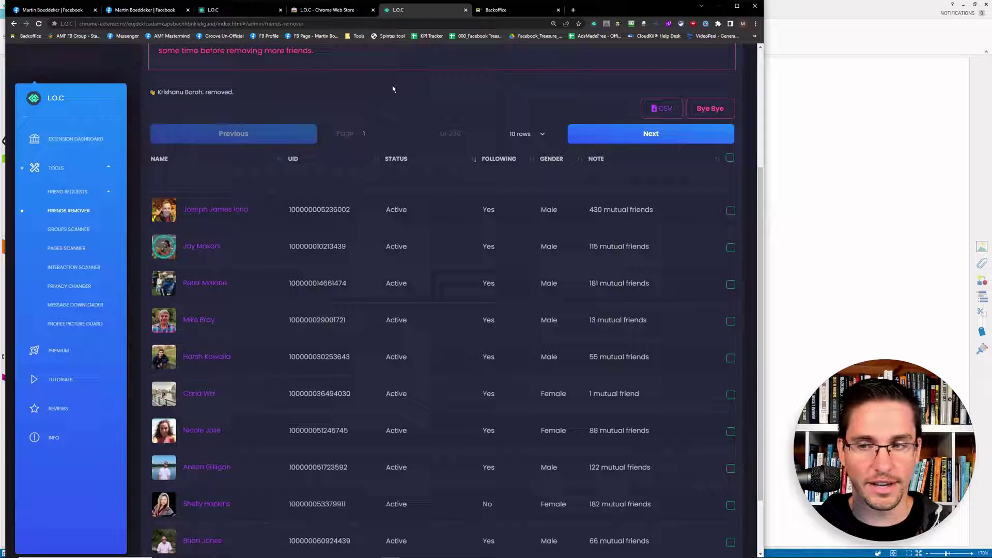
{"action": "scroll", "coordinate": [450, 222], "scroll_direction": "up", "scroll_amount": 2}
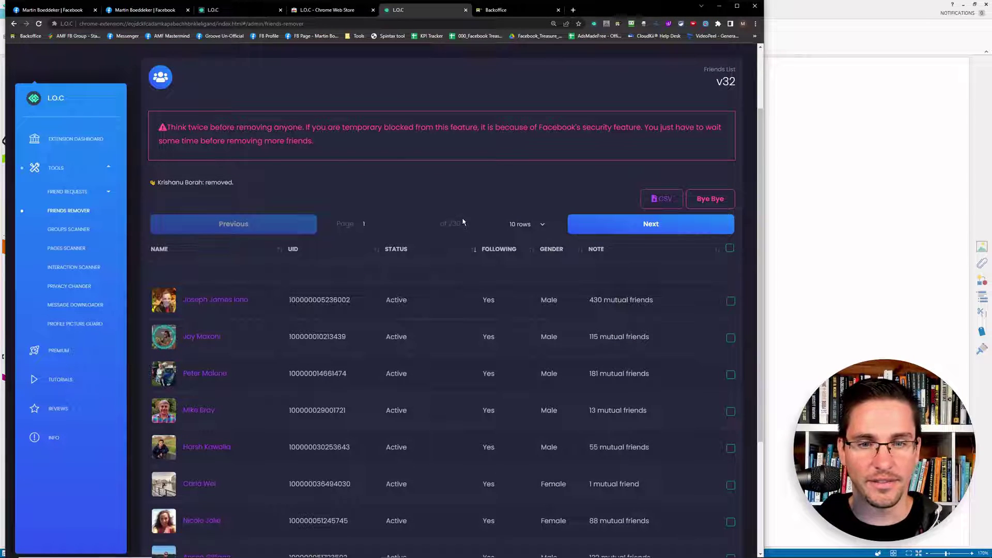
{"action": "scroll", "coordinate": [465, 222], "scroll_direction": "down", "scroll_amount": 3}
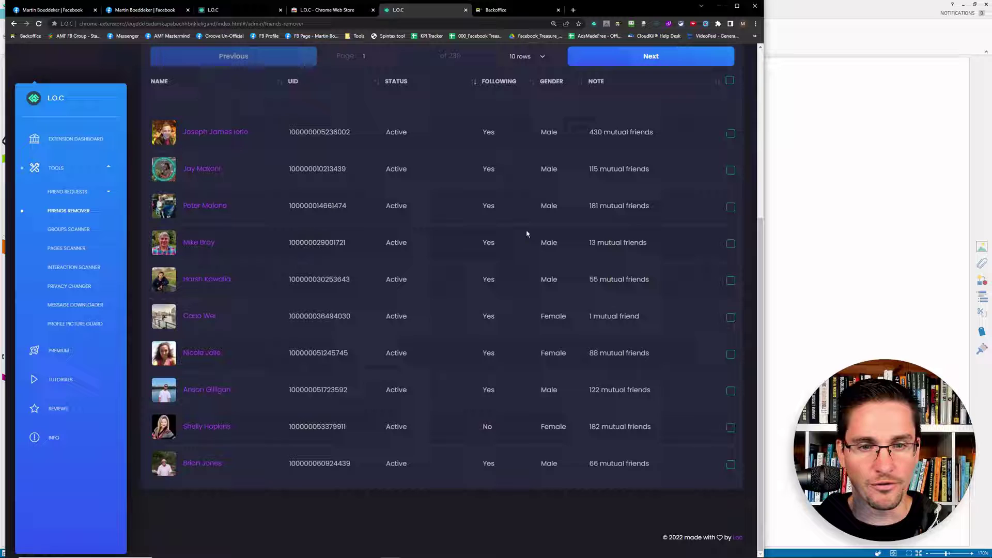
{"action": "scroll", "coordinate": [452, 287], "scroll_direction": "up", "scroll_amount": 2}
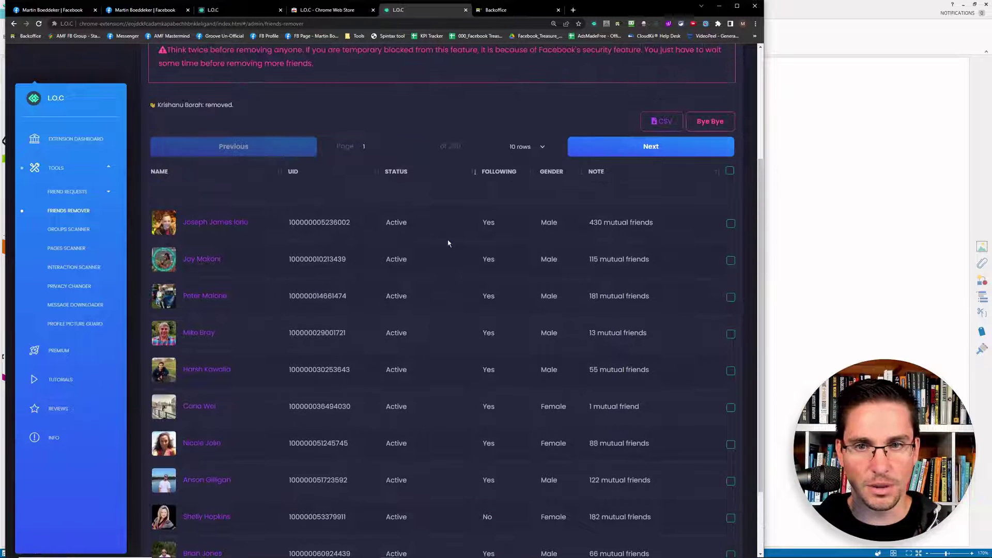
{"action": "scroll", "coordinate": [475, 281], "scroll_direction": "up", "scroll_amount": 3}
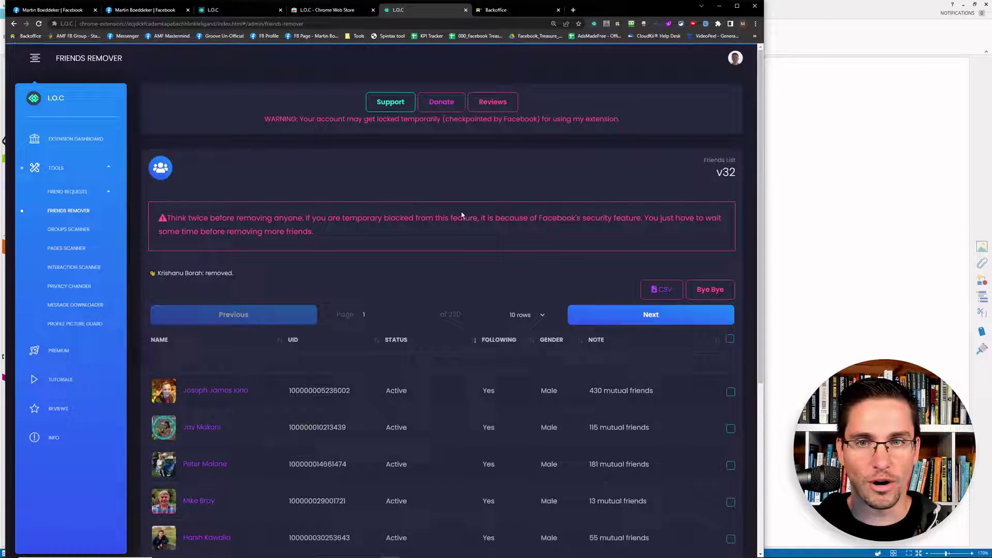
Step: Open the Interaction Scanner and set the Message and Comment filters to <2
{"action": "left_click", "coordinate": [78, 268]}
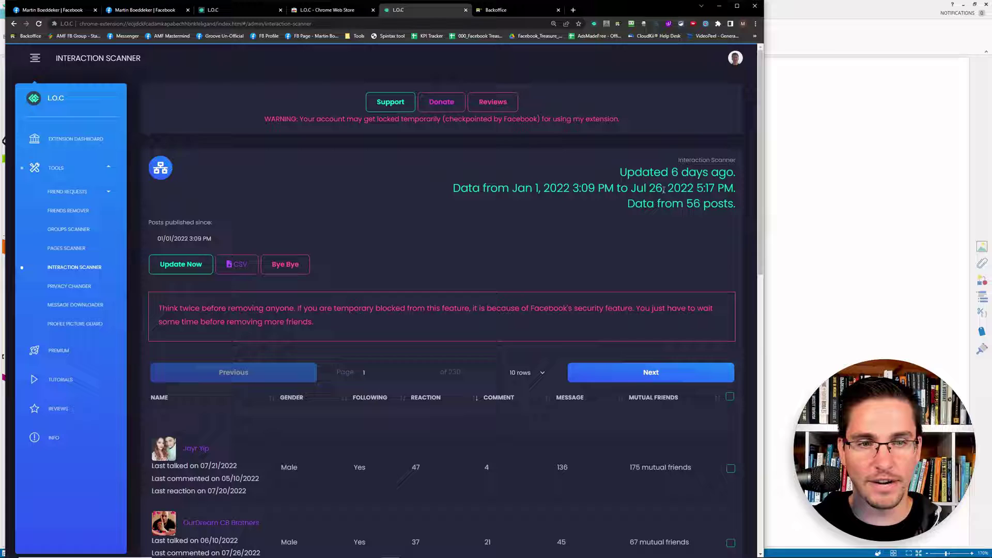
{"action": "scroll", "coordinate": [594, 231], "scroll_direction": "down", "scroll_amount": 4}
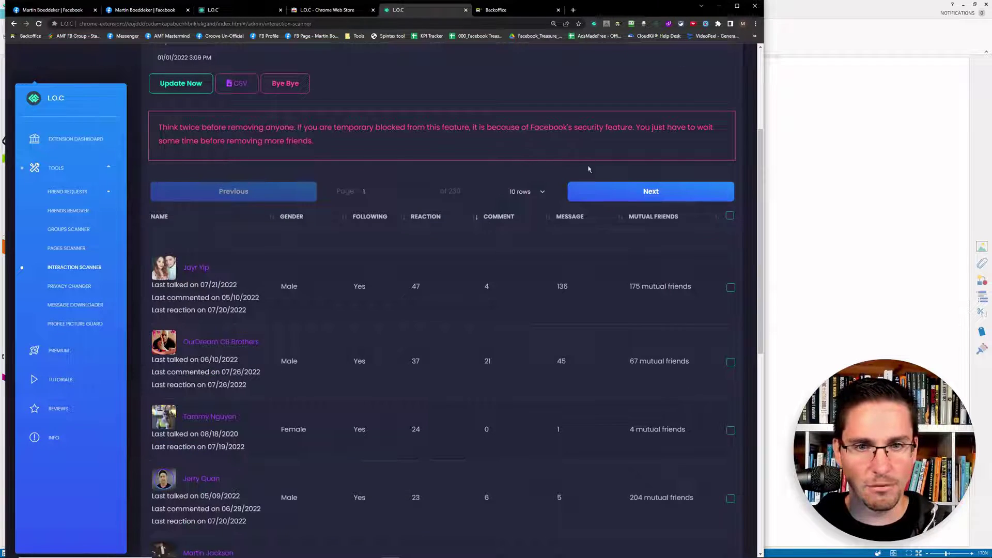
{"action": "left_click", "coordinate": [589, 240]}
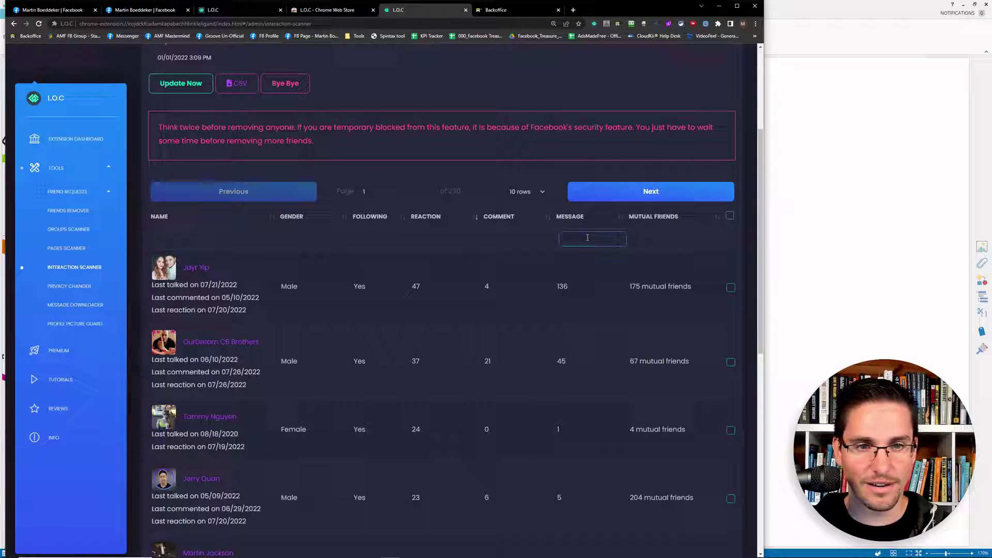
{"action": "type", "text": "<"}
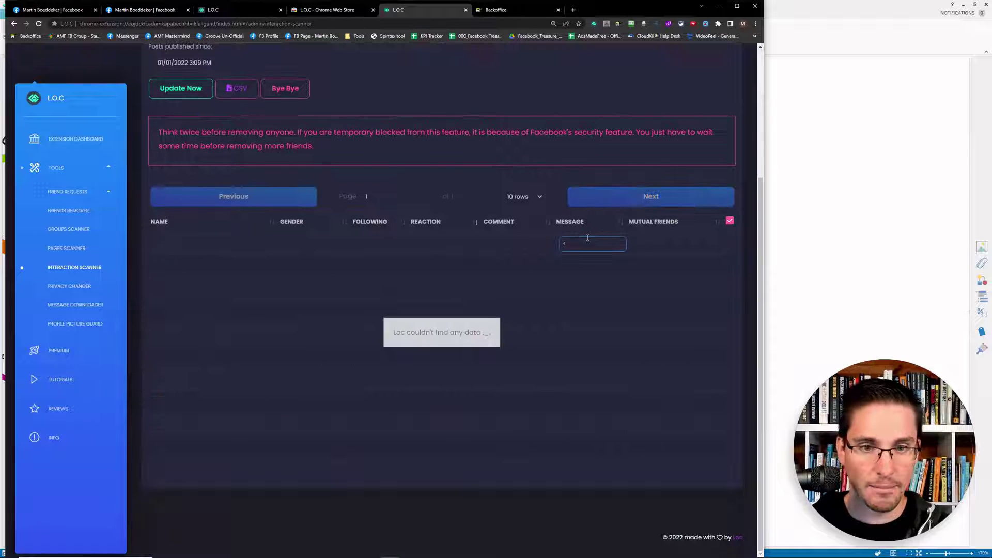
{"action": "type", "text": "2"}
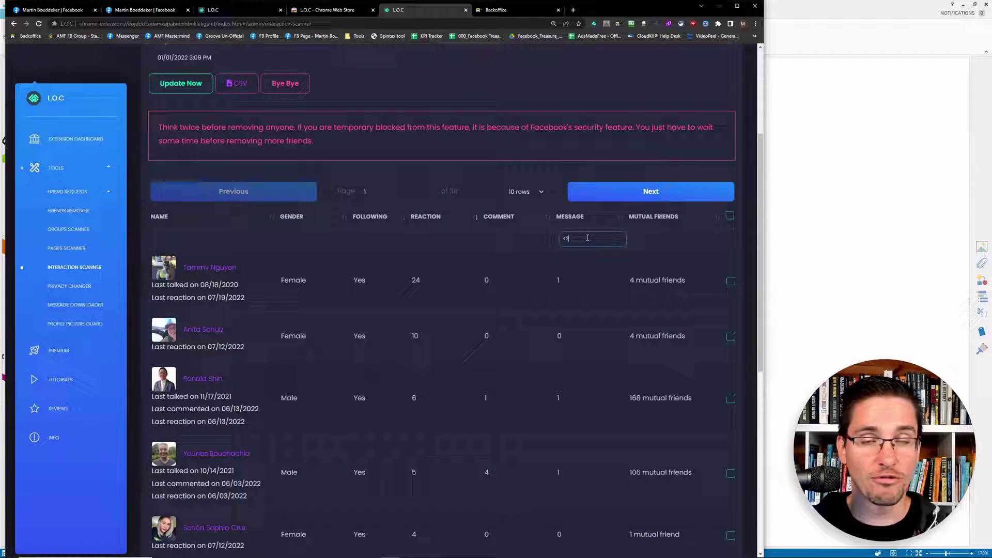
{"action": "left_click", "coordinate": [514, 237]}
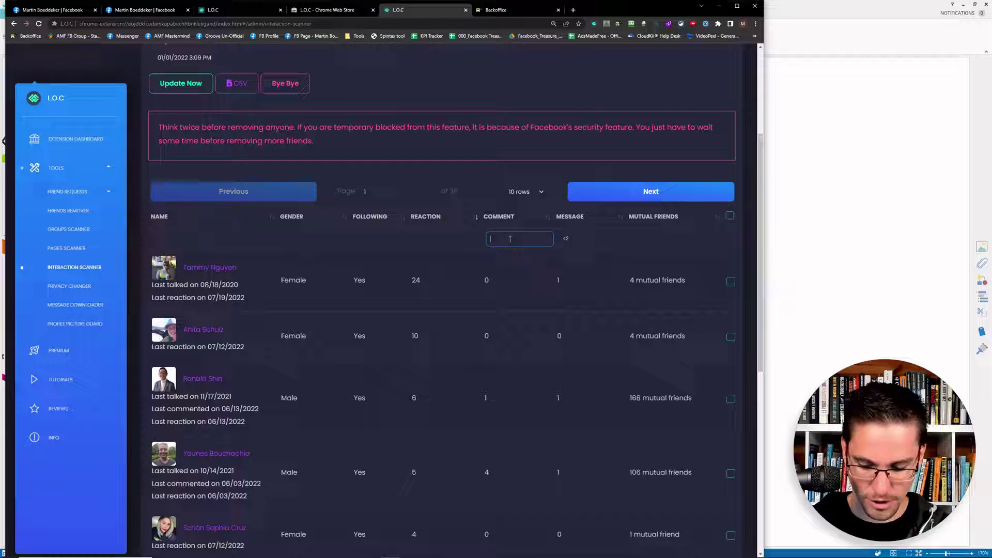
{"action": "type", "text": "<"}
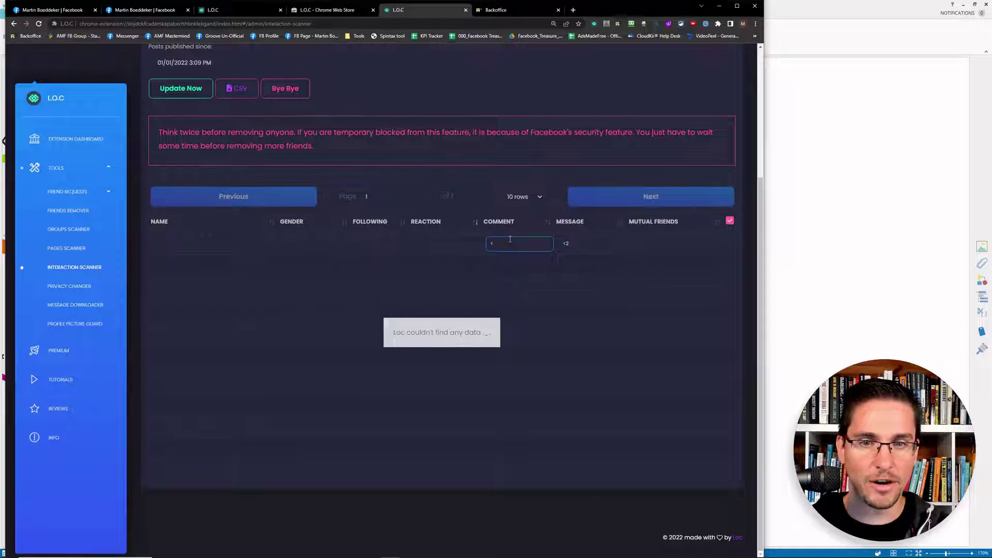
{"action": "type", "text": "2"}
Step: Add a Reaction filter, first as <2, then change it to 0
{"action": "left_click", "coordinate": [460, 241]}
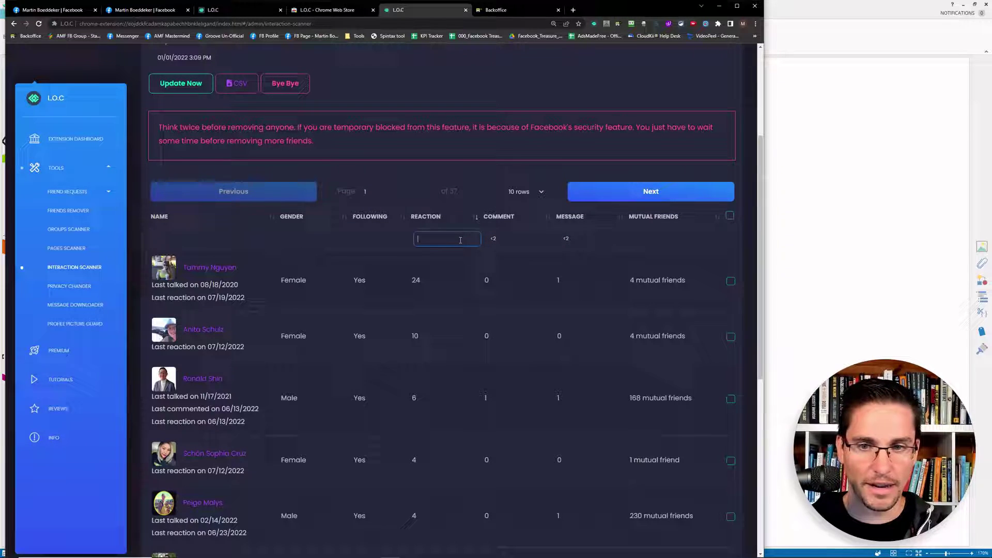
{"action": "type", "text": "<"}
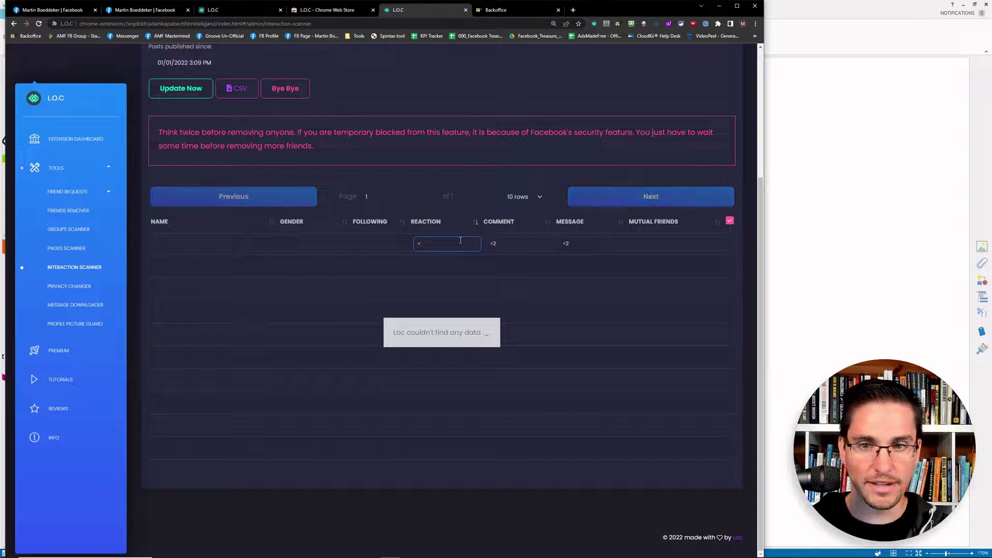
{"action": "type", "text": "2"}
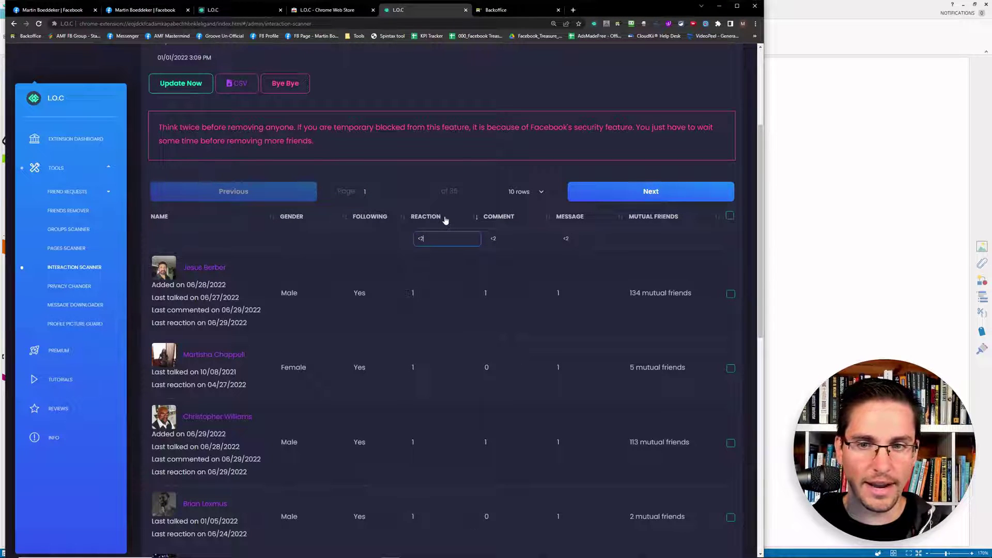
{"action": "triple_click", "coordinate": [445, 245]}
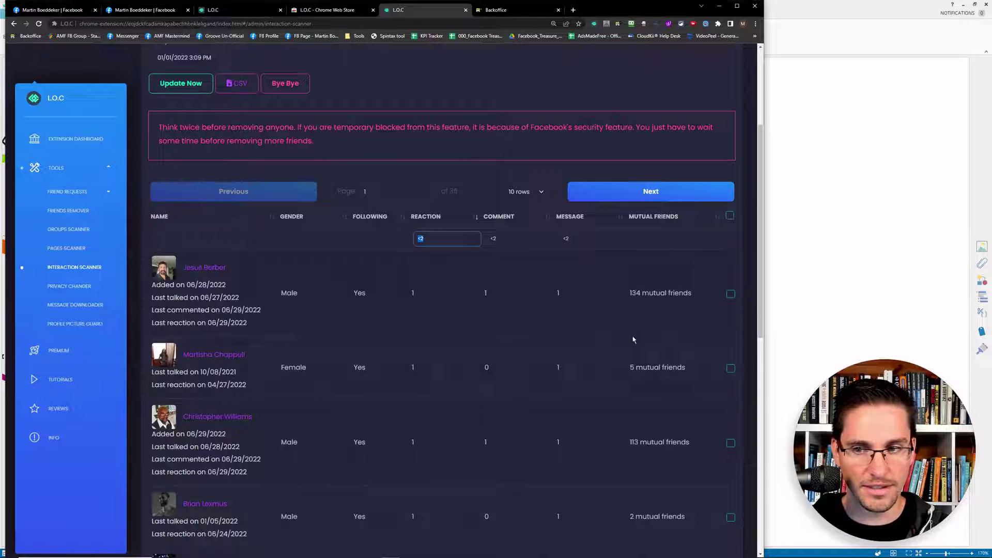
{"action": "scroll", "coordinate": [610, 343], "scroll_direction": "down", "scroll_amount": 5}
{"action": "scroll", "coordinate": [569, 333], "scroll_direction": "up", "scroll_amount": 6}
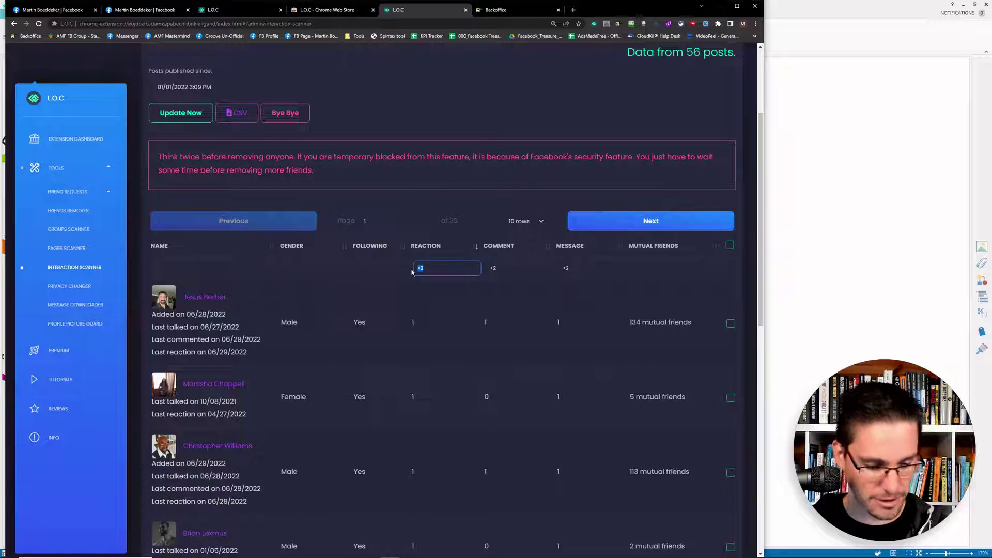
{"action": "type", "text": "0"}
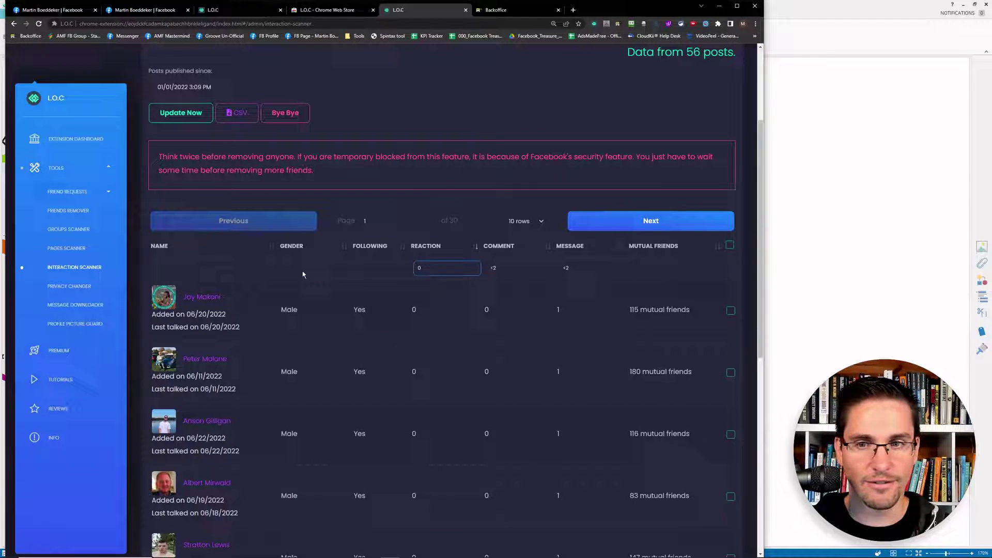
Step: Show 100 friends per page and mark the first friend in the filtered list
{"action": "left_click", "coordinate": [540, 222]}
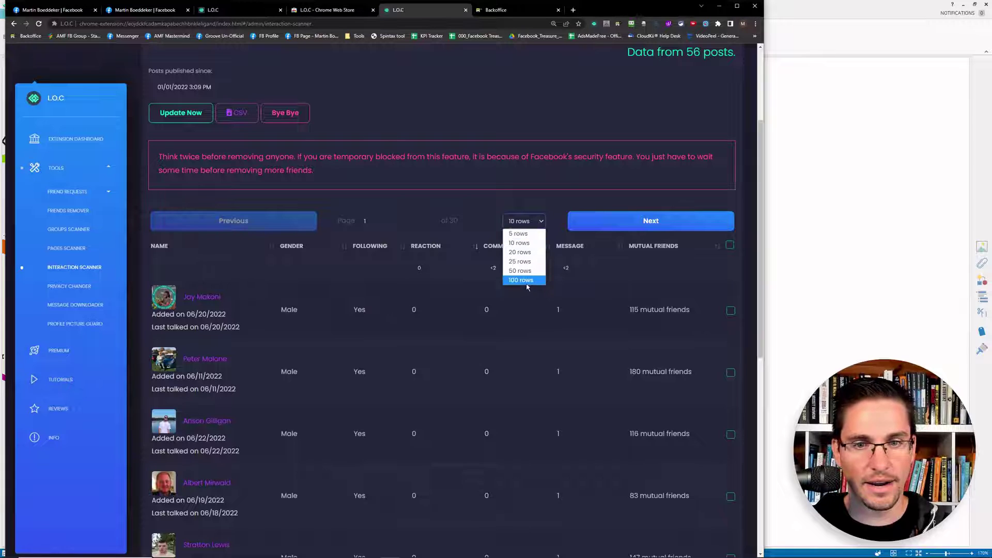
{"action": "left_click", "coordinate": [526, 282]}
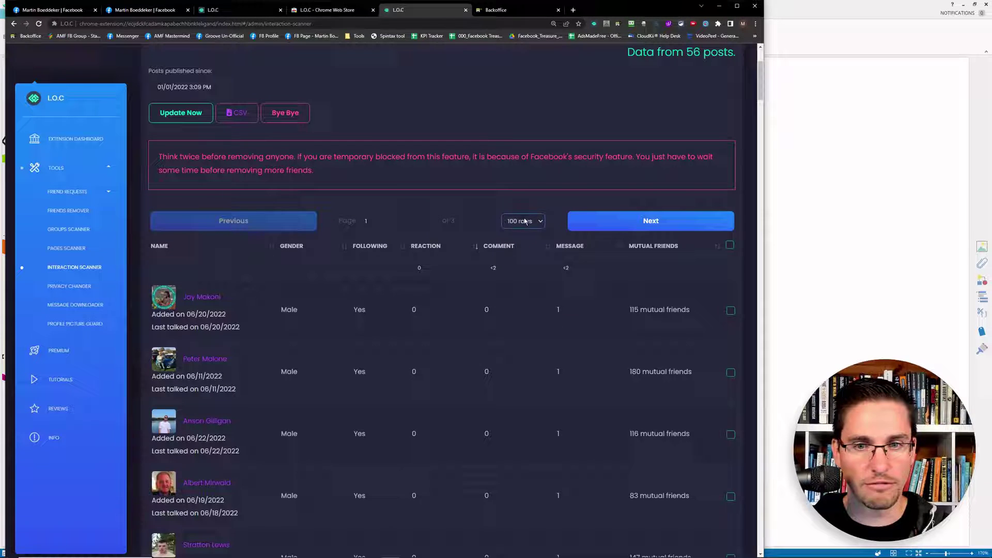
{"action": "left_click", "coordinate": [523, 266]}
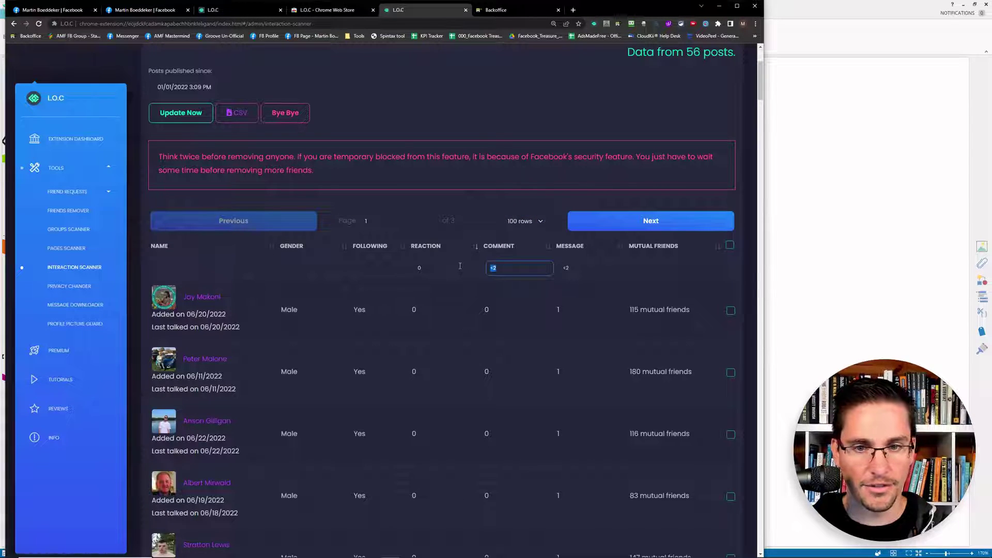
{"action": "left_click", "coordinate": [580, 317]}
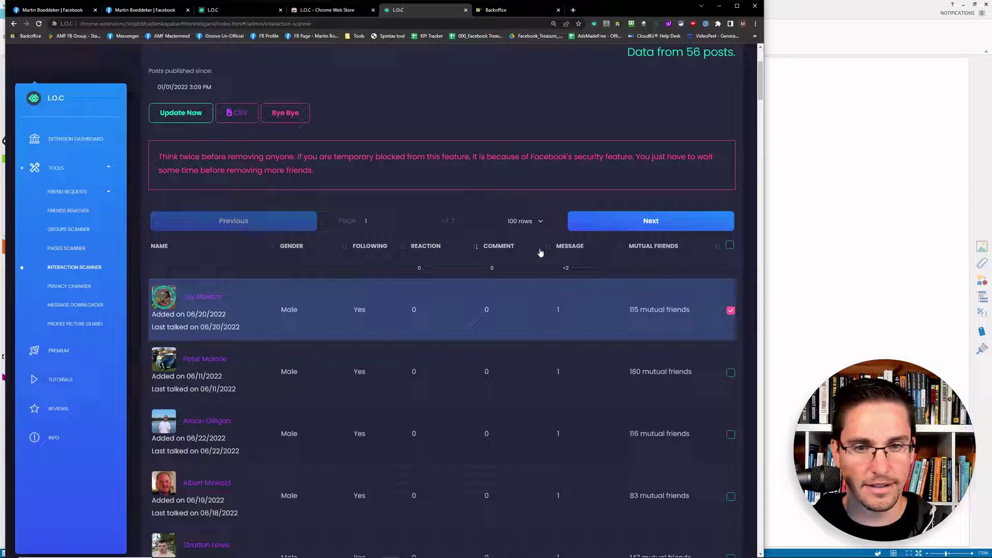
Step: Tick the header select-all checkbox so all 100 listed friends are marked
{"action": "scroll", "coordinate": [609, 316], "scroll_direction": "down", "scroll_amount": 15}
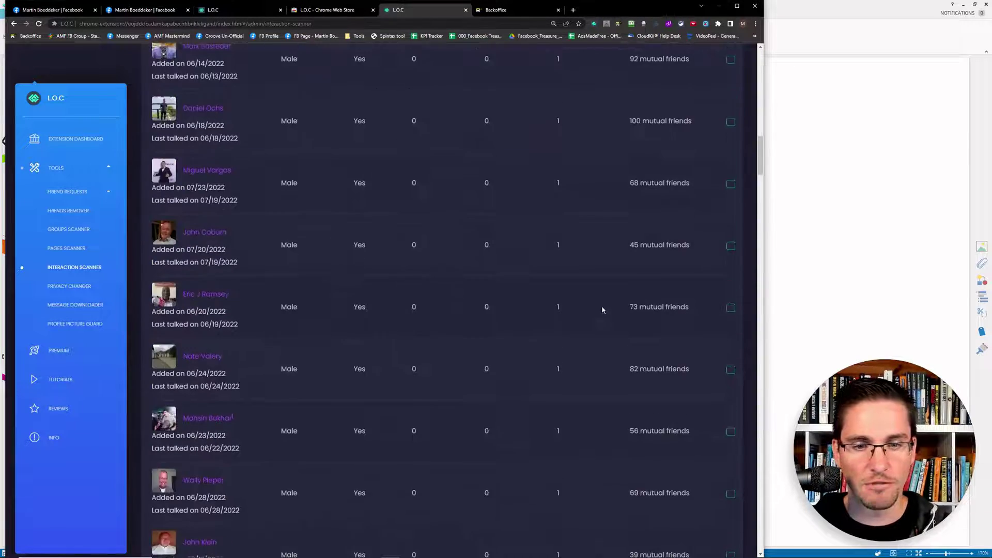
{"action": "scroll", "coordinate": [598, 325], "scroll_direction": "down", "scroll_amount": 10}
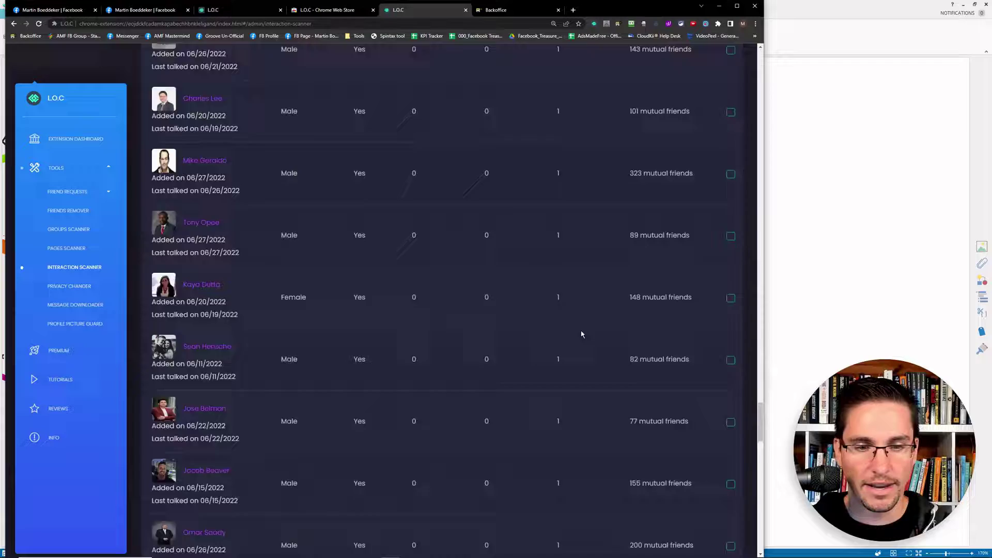
{"action": "scroll", "coordinate": [568, 331], "scroll_direction": "down", "scroll_amount": 10}
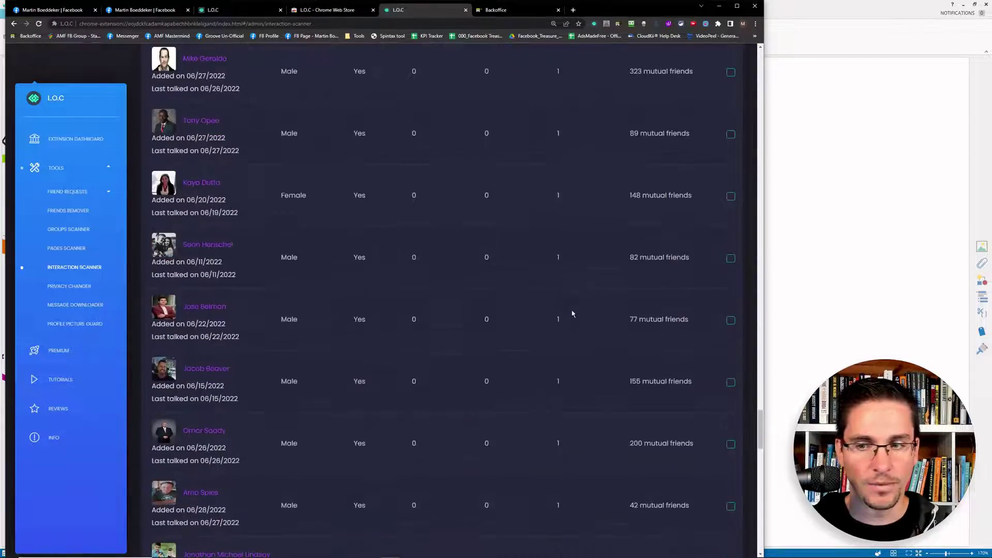
{"action": "scroll", "coordinate": [578, 316], "scroll_direction": "up", "scroll_amount": 20}
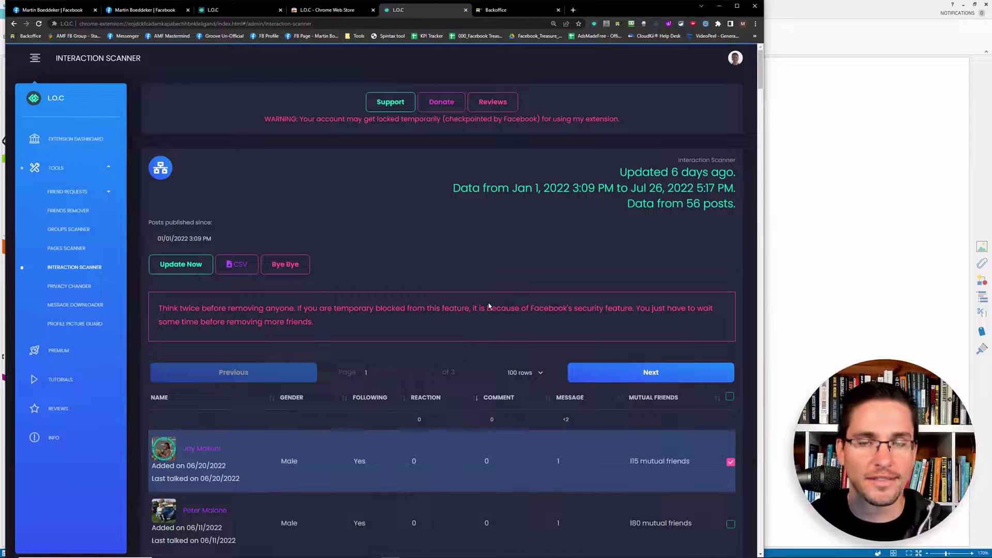
{"action": "scroll", "coordinate": [473, 296], "scroll_direction": "down", "scroll_amount": 5}
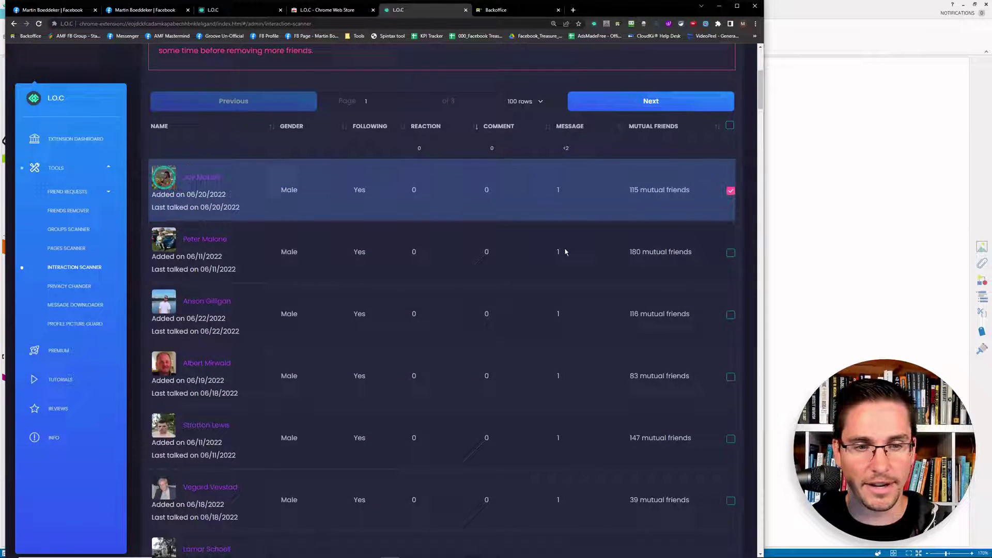
{"action": "scroll", "coordinate": [566, 252], "scroll_direction": "up", "scroll_amount": 2}
{"action": "left_click", "coordinate": [730, 217]}
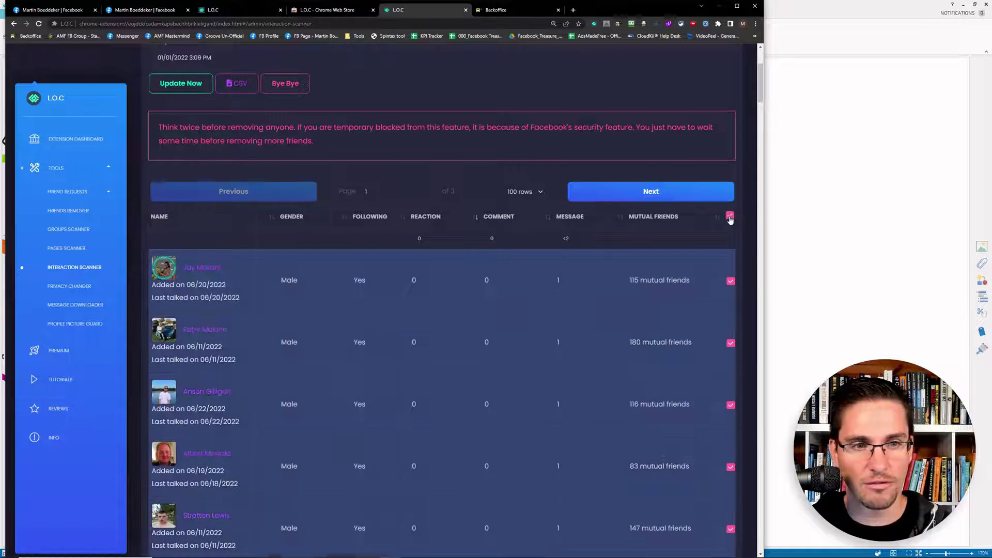
{"action": "scroll", "coordinate": [520, 304], "scroll_direction": "down", "scroll_amount": 18}
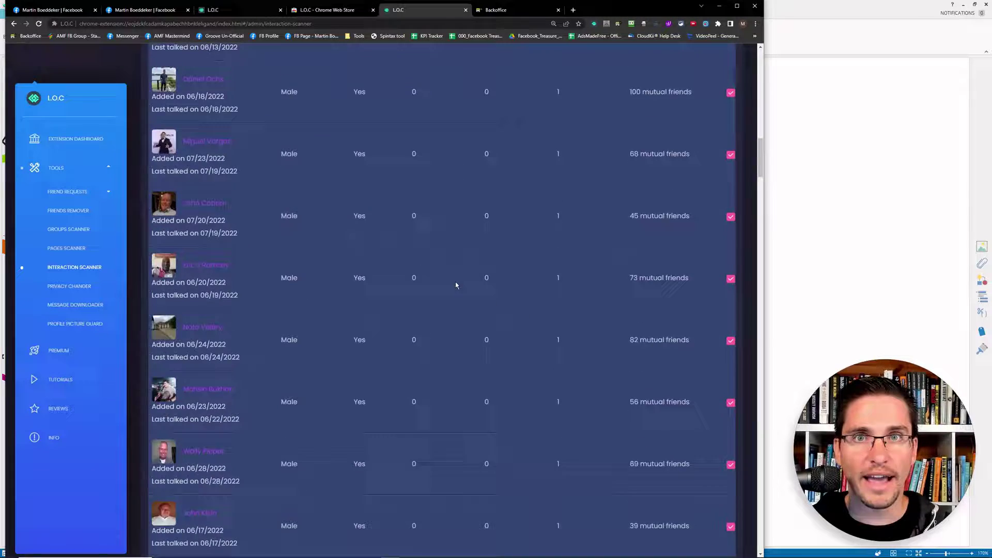
{"action": "scroll", "coordinate": [457, 283], "scroll_direction": "up", "scroll_amount": 20}
Step: Start unfriending the 100 selected friends with Bye Bye and confirm Unfriend
{"action": "left_click", "coordinate": [288, 263]}
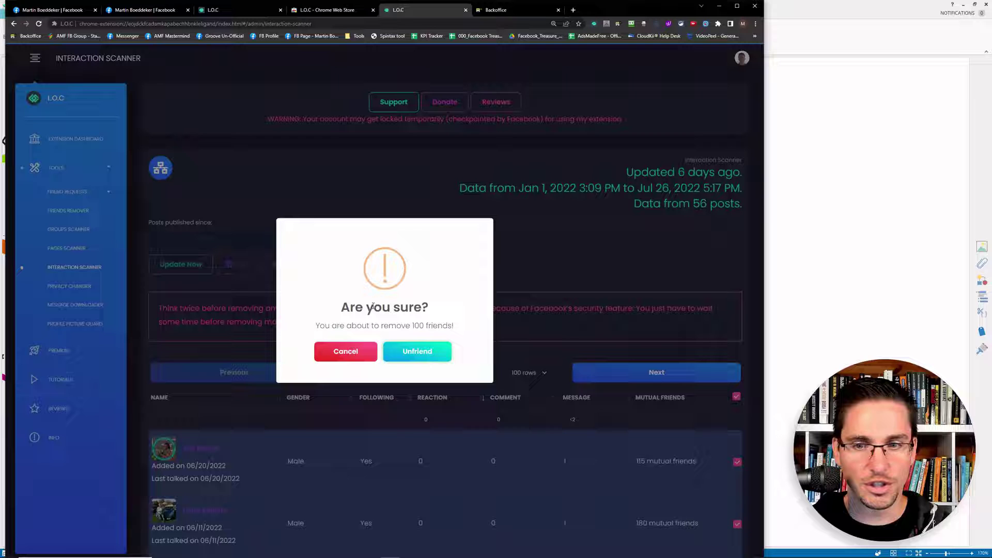
{"action": "left_click", "coordinate": [431, 355]}
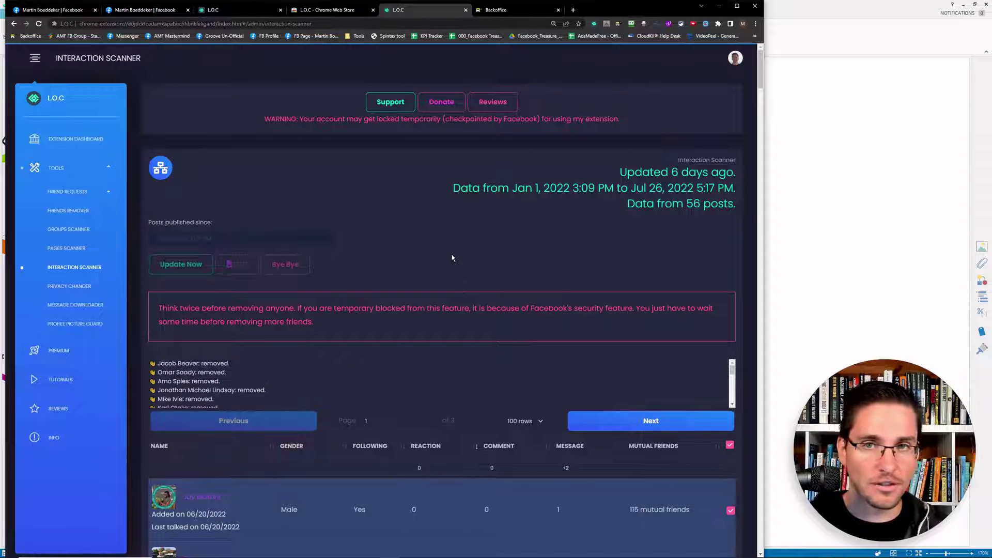
Step: Follow the removal log until the job completes, then dismiss the Finished notice
{"action": "scroll", "coordinate": [449, 261], "scroll_direction": "down", "scroll_amount": 7}
{"action": "scroll", "coordinate": [416, 282], "scroll_direction": "down", "scroll_amount": 15}
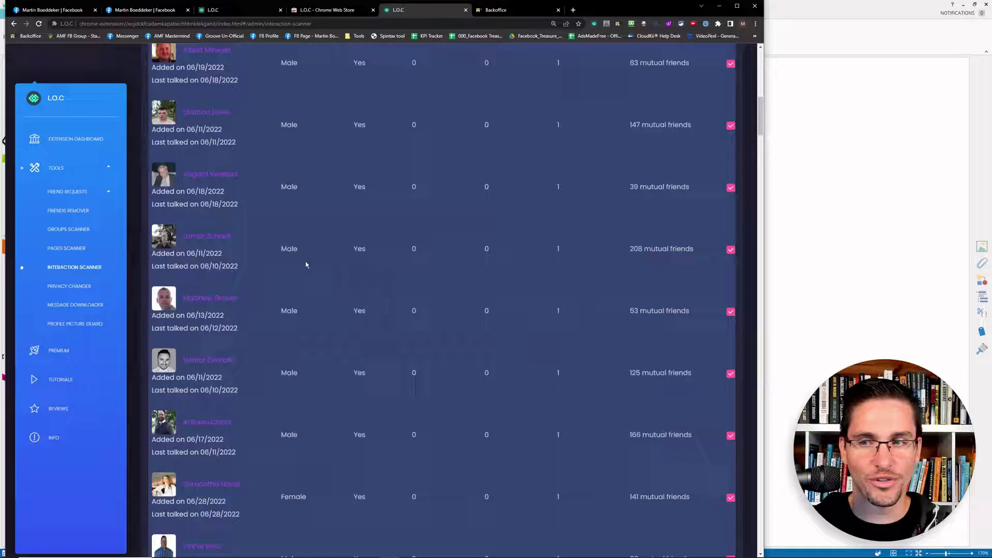
{"action": "scroll", "coordinate": [395, 278], "scroll_direction": "down", "scroll_amount": 15}
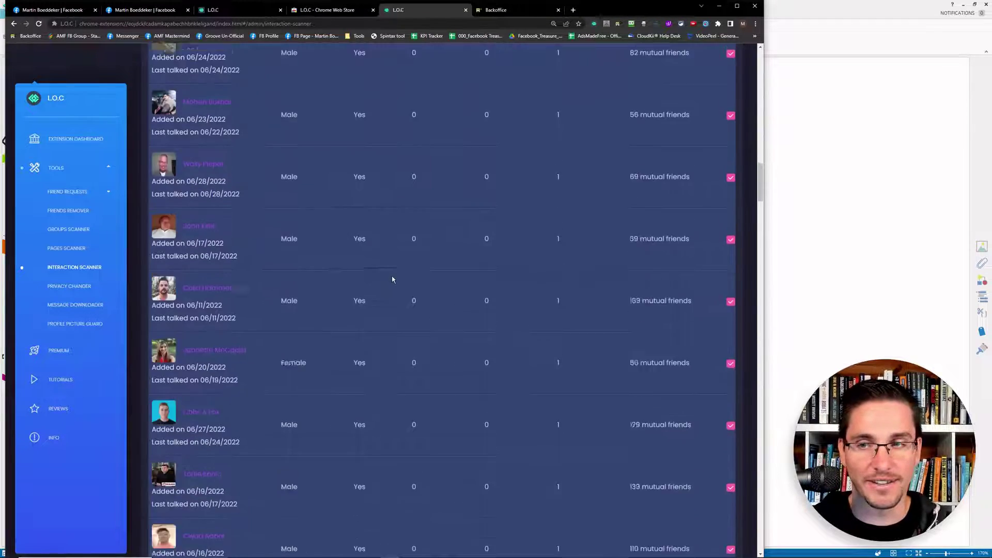
{"action": "scroll", "coordinate": [389, 275], "scroll_direction": "down", "scroll_amount": 8}
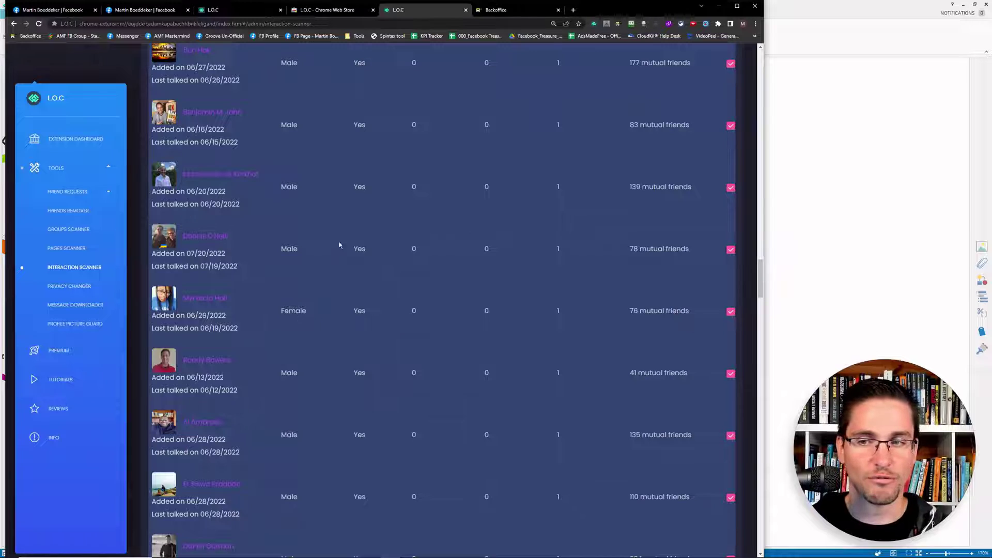
{"action": "scroll", "coordinate": [399, 388], "scroll_direction": "down", "scroll_amount": 7}
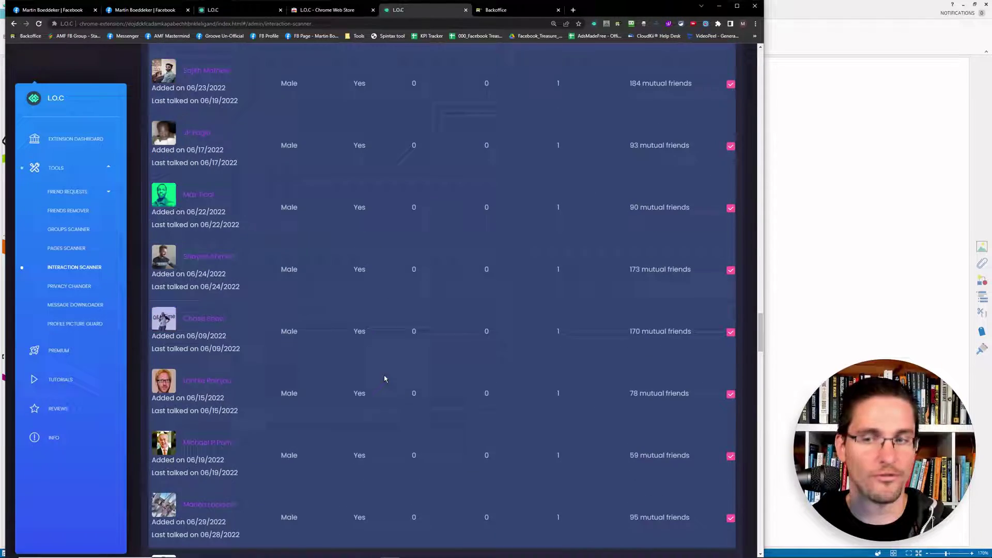
{"action": "scroll", "coordinate": [385, 379], "scroll_direction": "up", "scroll_amount": 15}
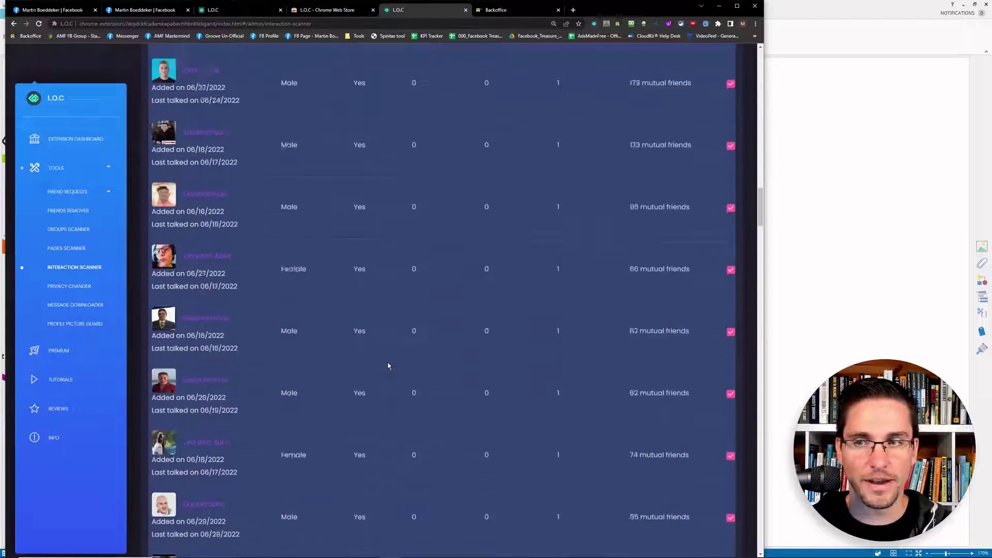
{"action": "scroll", "coordinate": [389, 366], "scroll_direction": "up", "scroll_amount": 15}
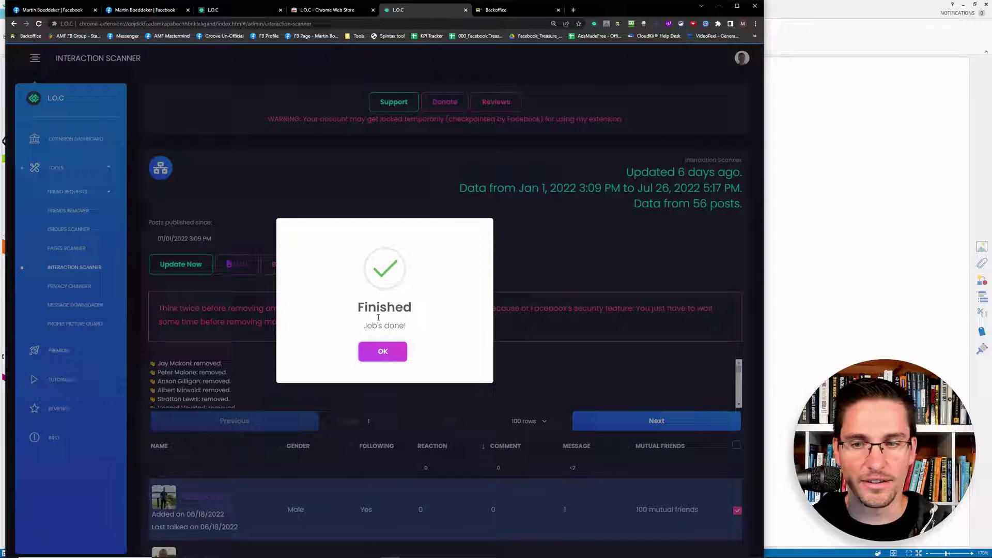
{"action": "left_click", "coordinate": [395, 355]}
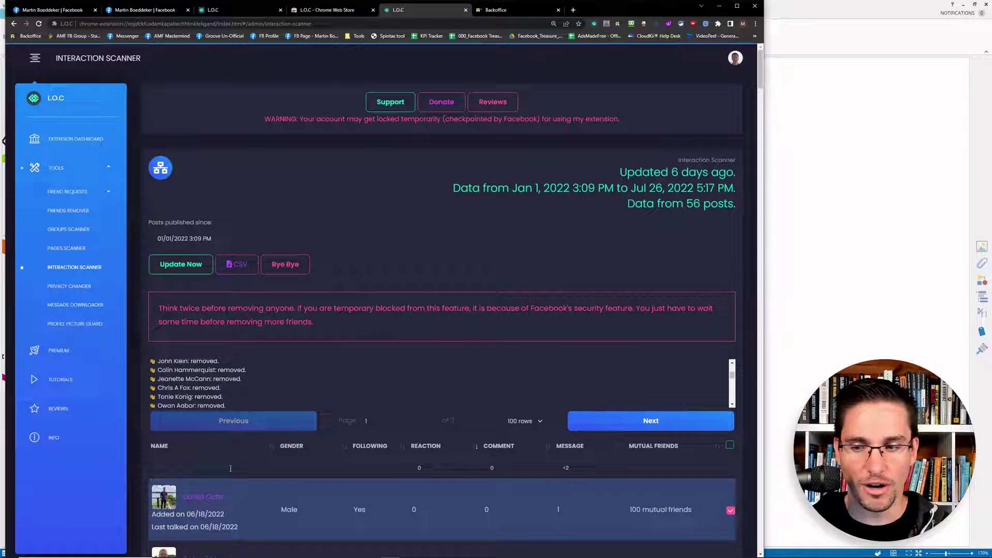
Step: Open a removed friend's profile, verify it shows Add Friend, and close it
{"action": "left_click", "coordinate": [207, 498]}
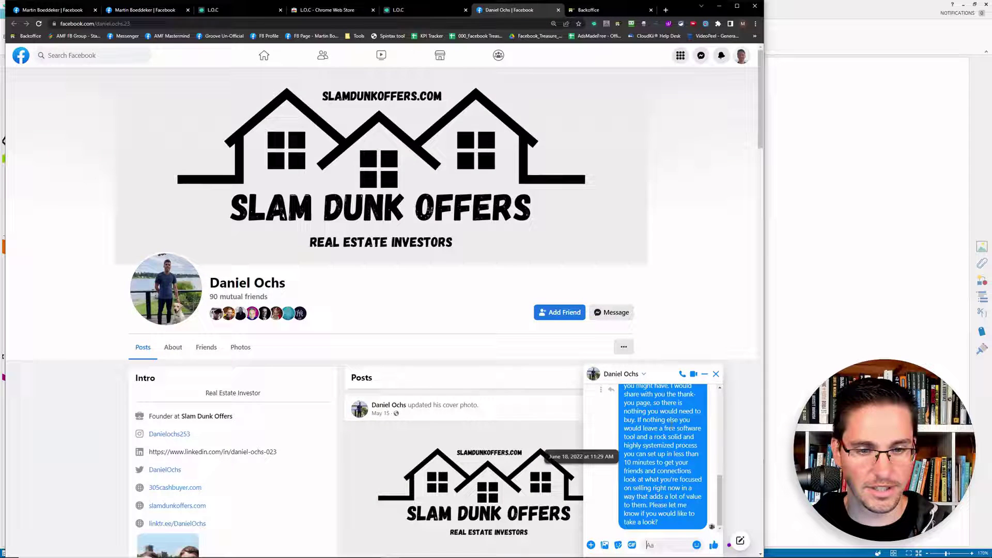
{"action": "scroll", "coordinate": [381, 248], "scroll_direction": "down", "scroll_amount": 2}
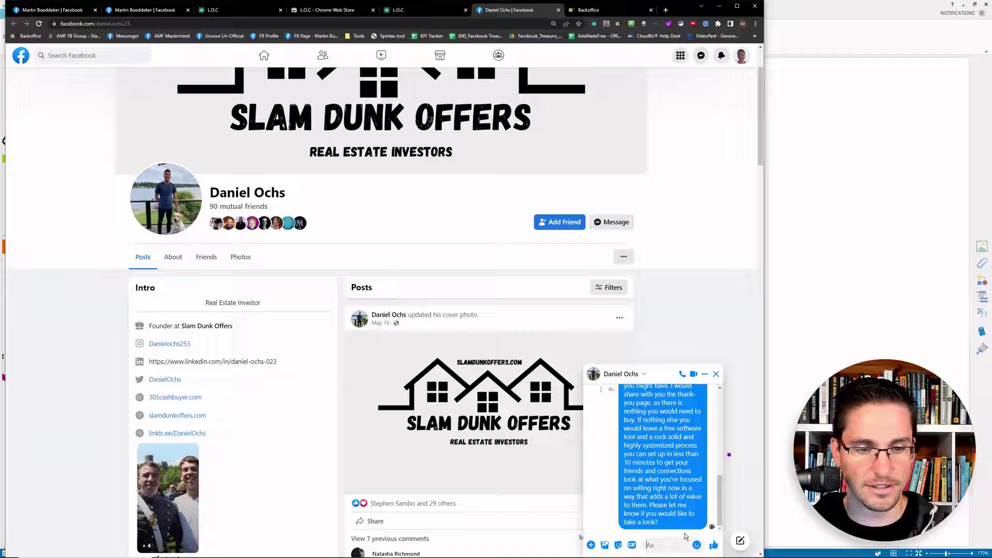
{"action": "scroll", "coordinate": [703, 222], "scroll_direction": "up", "scroll_amount": 2}
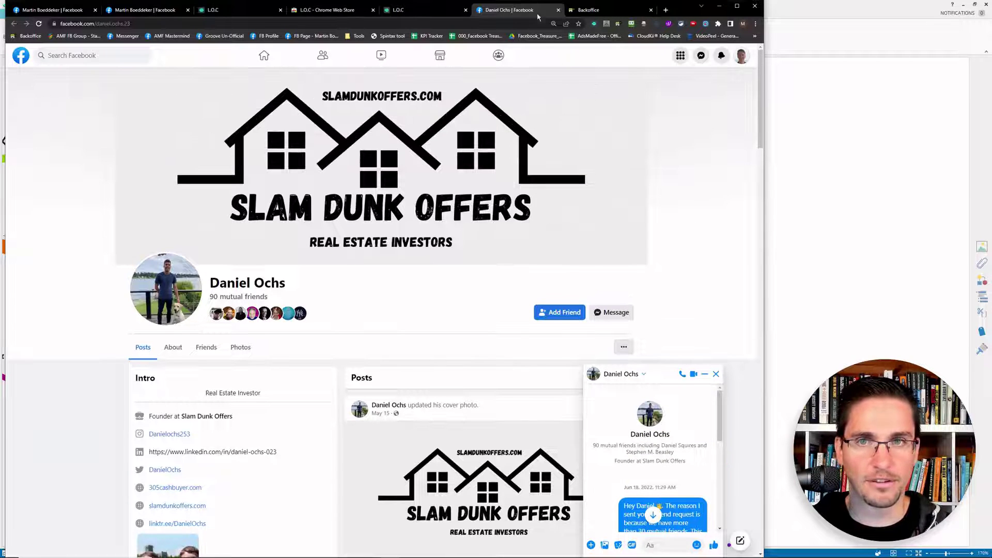
{"action": "left_click", "coordinate": [560, 12]}
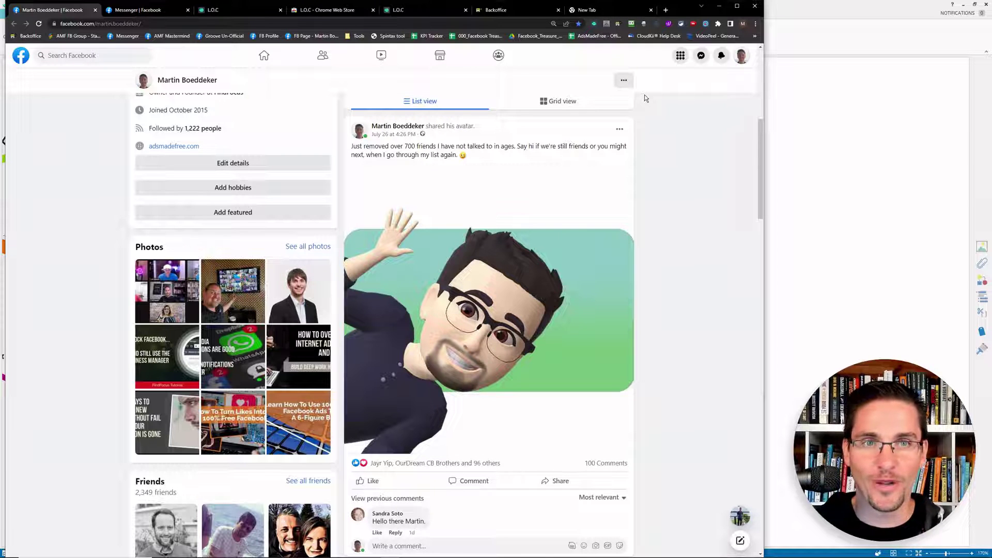
{"action": "left_click", "coordinate": [607, 24]}
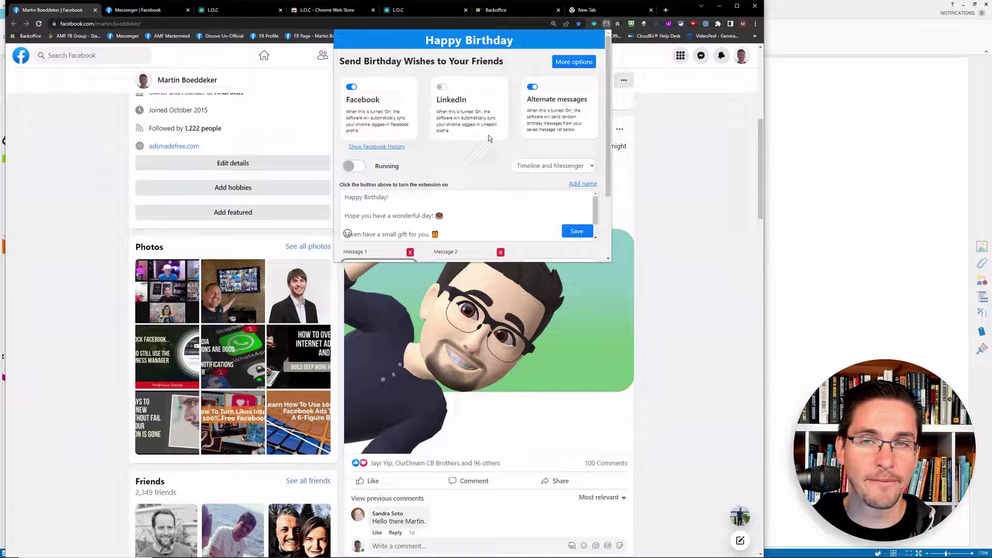
{"action": "left_click", "coordinate": [78, 118]}
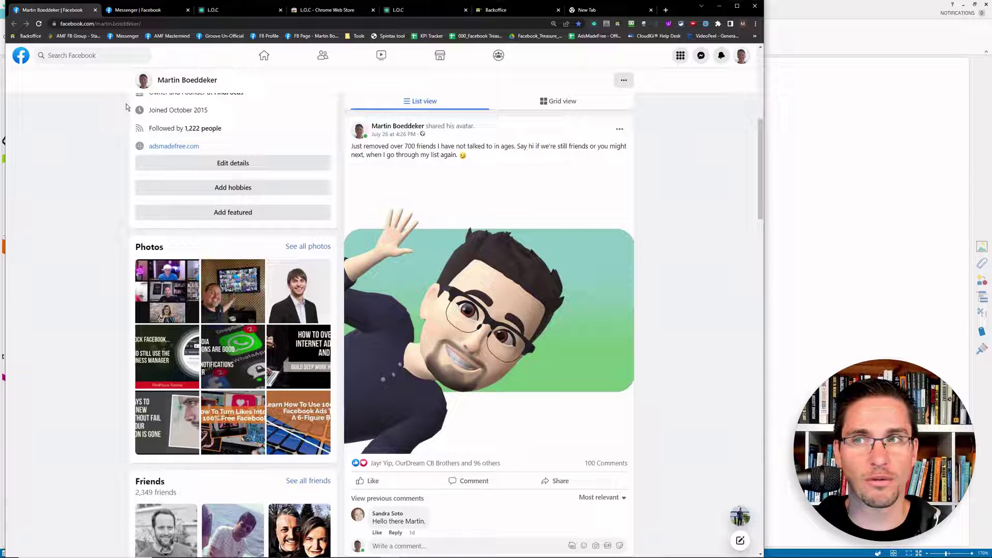
Step: In Messenger, tag the conversation AMF-1-HappyBirthday and reload so tags refresh
{"action": "left_click", "coordinate": [143, 11]}
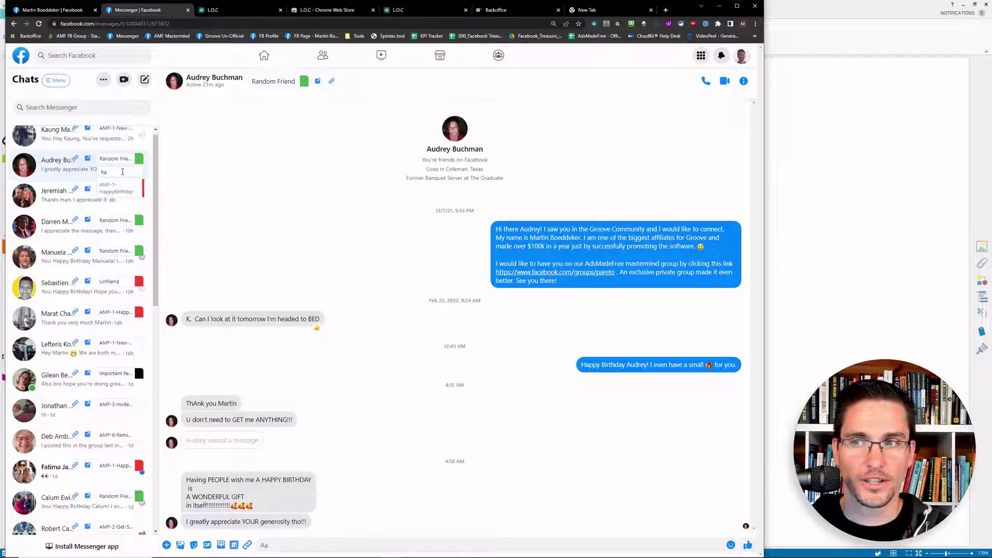
{"action": "left_click", "coordinate": [118, 189]}
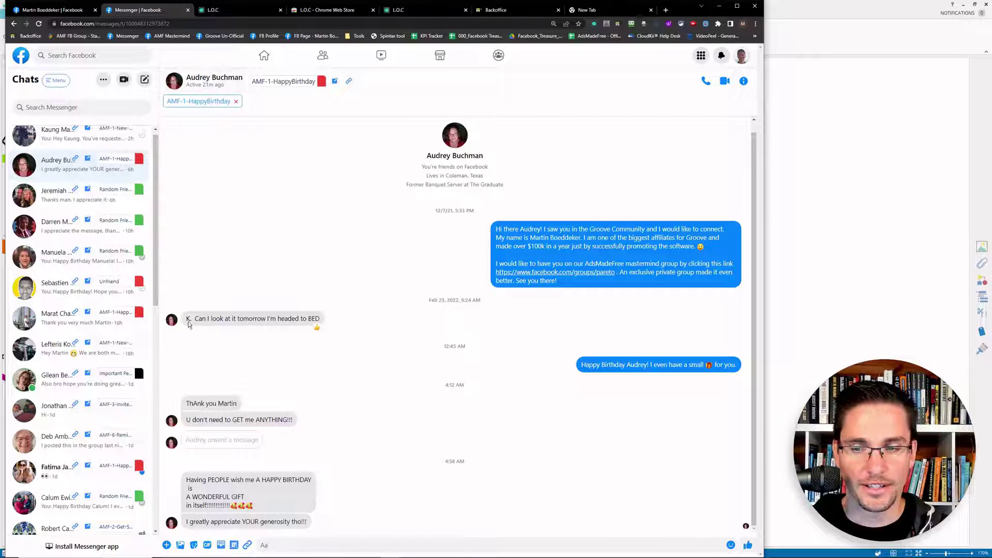
{"action": "left_click", "coordinate": [37, 24]}
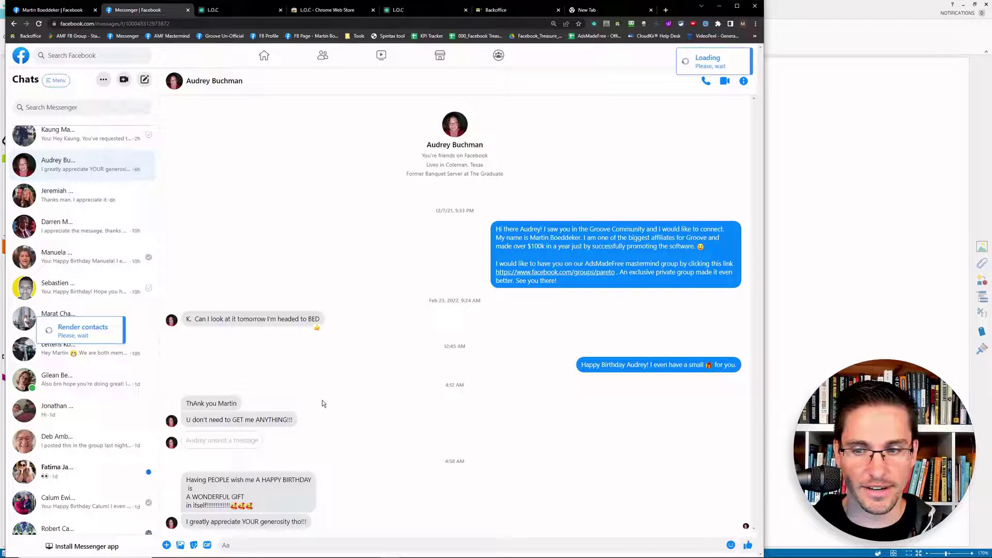
Step: Send the 'Wonderful!' follow-up template with its short-video link
{"action": "left_click", "coordinate": [222, 546]}
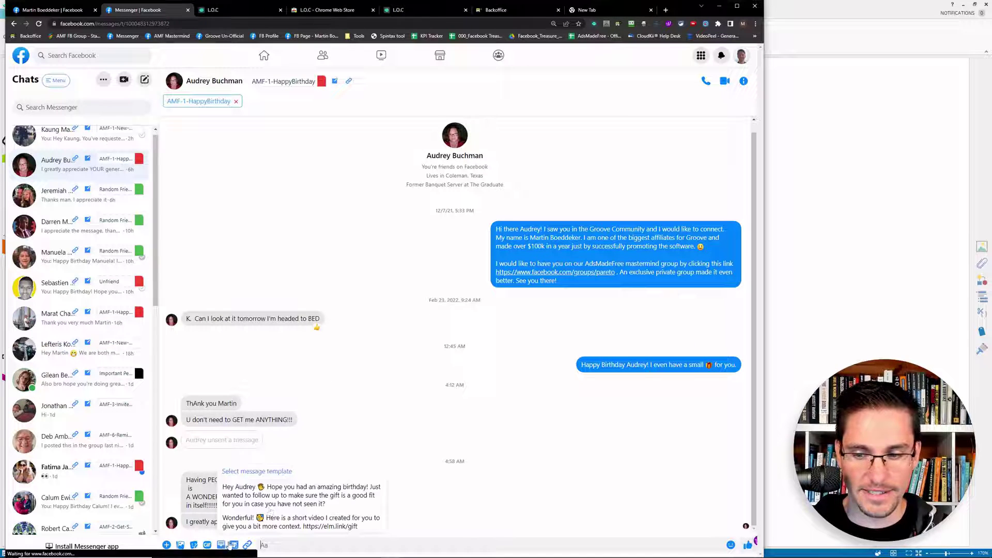
{"action": "left_click", "coordinate": [333, 524]}
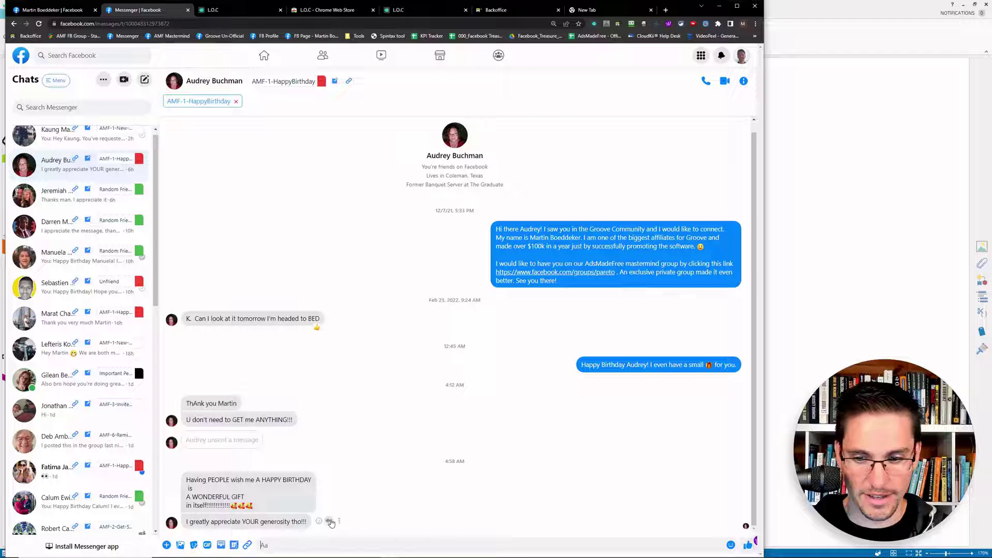
{"action": "key", "text": "Return"}
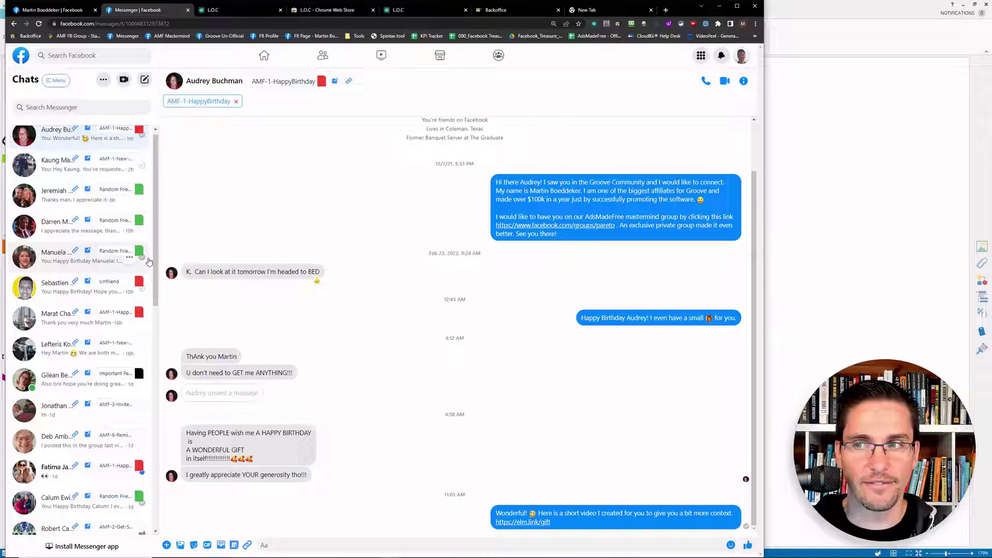
Step: Tag the next conversation AMF-1-HappyBirthday and send the follow-up gift video template
{"action": "left_click", "coordinate": [57, 194]}
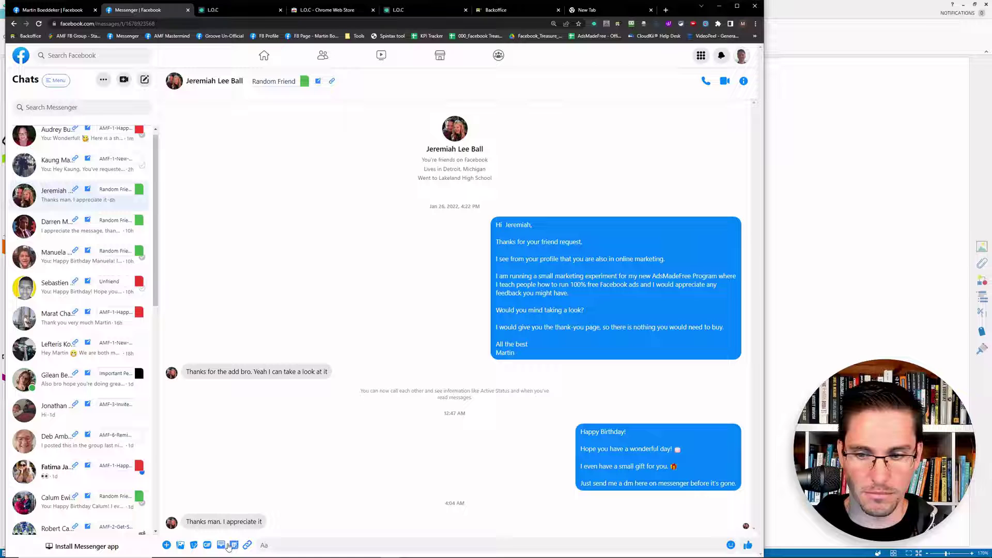
{"action": "left_click", "coordinate": [274, 81]}
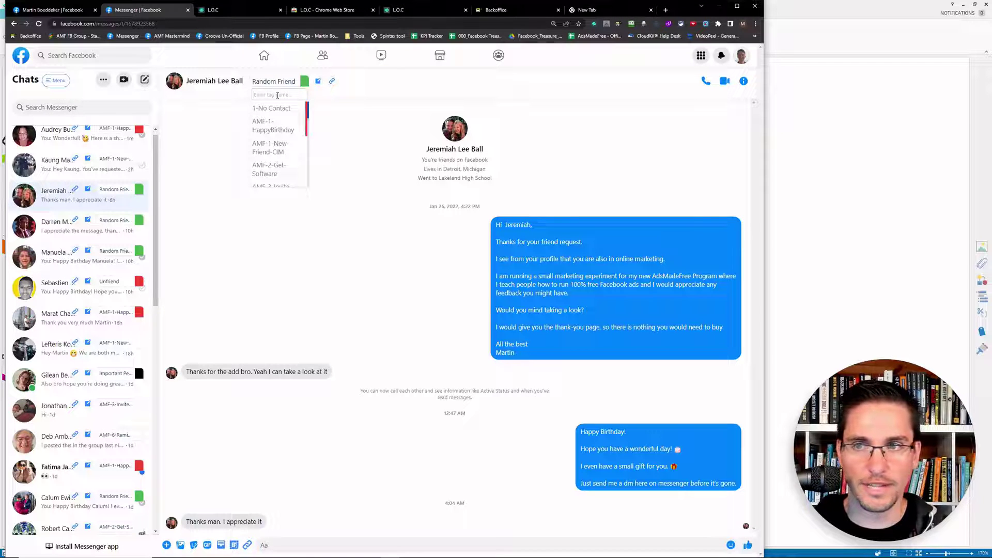
{"action": "type", "text": "hap"}
{"action": "left_click", "coordinate": [278, 118]}
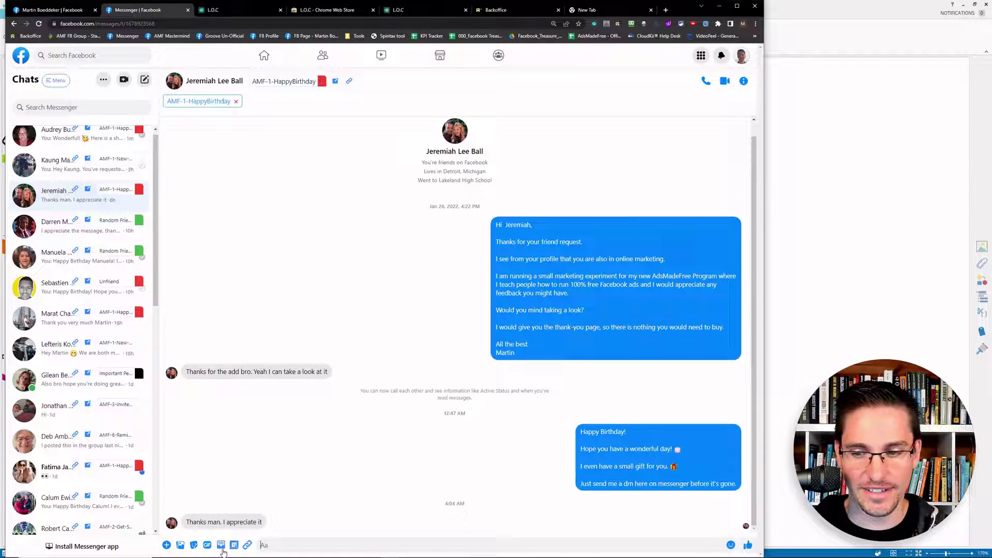
{"action": "left_click", "coordinate": [221, 545]}
{"action": "left_click", "coordinate": [322, 530]}
{"action": "key", "text": "Return"}
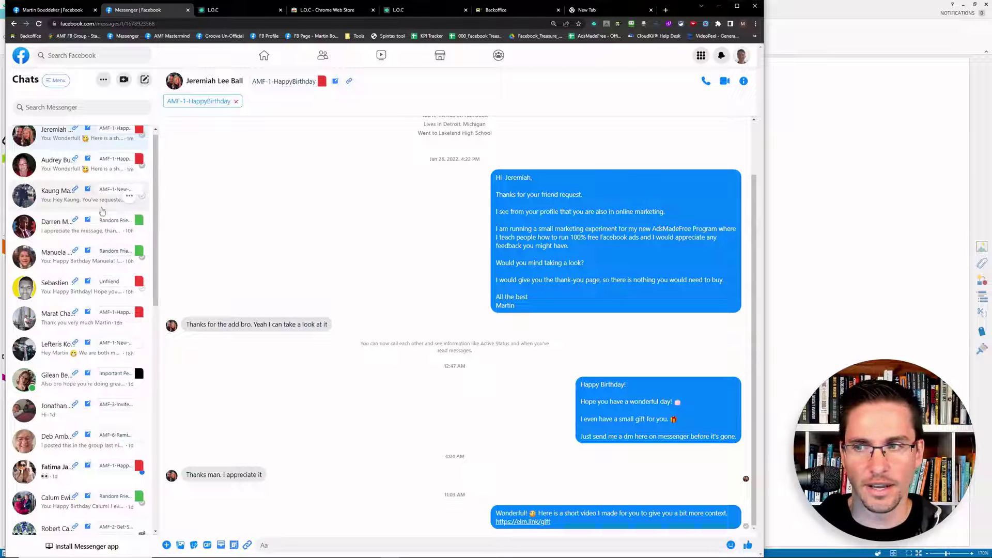
Step: Retag the next friend's chat as Important Person
{"action": "left_click", "coordinate": [71, 228]}
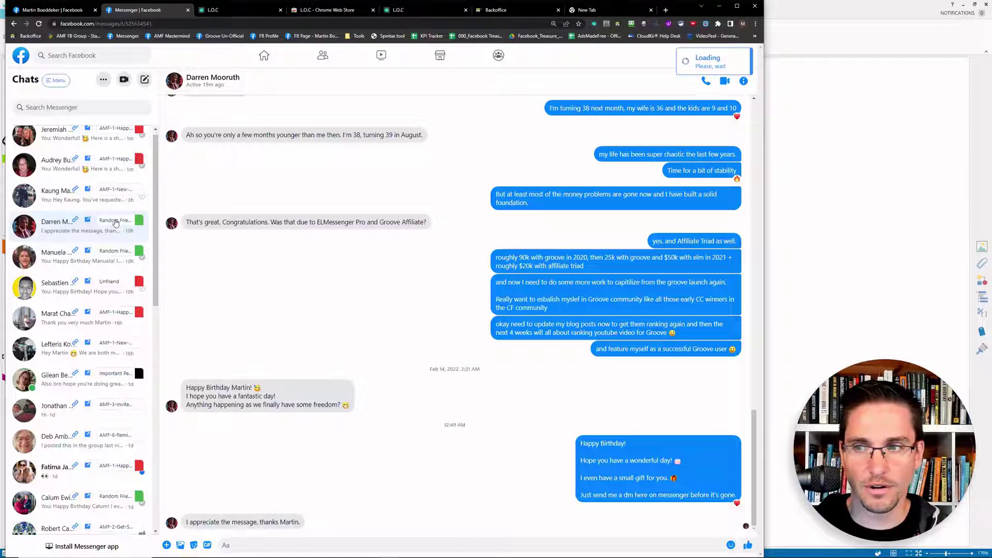
{"action": "left_click", "coordinate": [115, 221]}
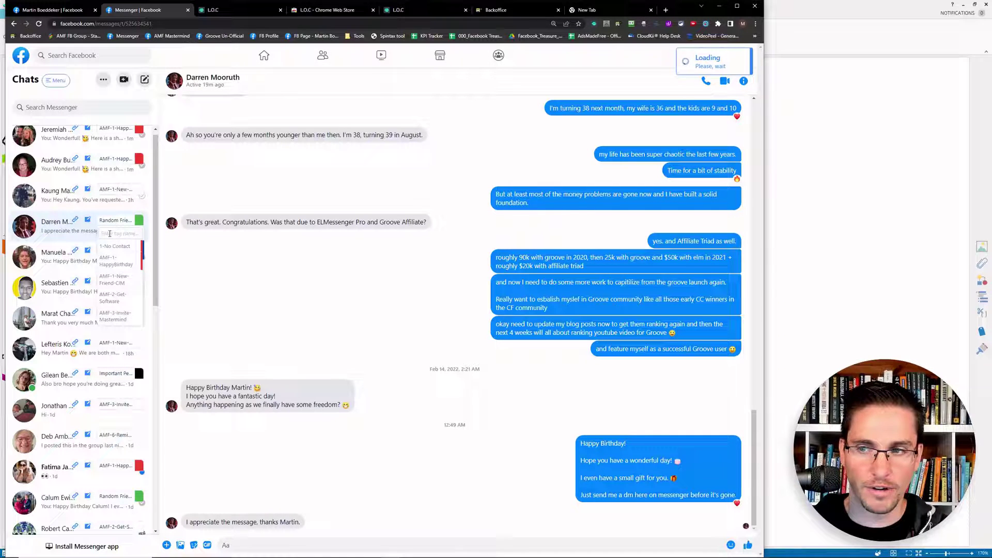
{"action": "type", "text": "im"}
{"action": "left_click", "coordinate": [117, 264]}
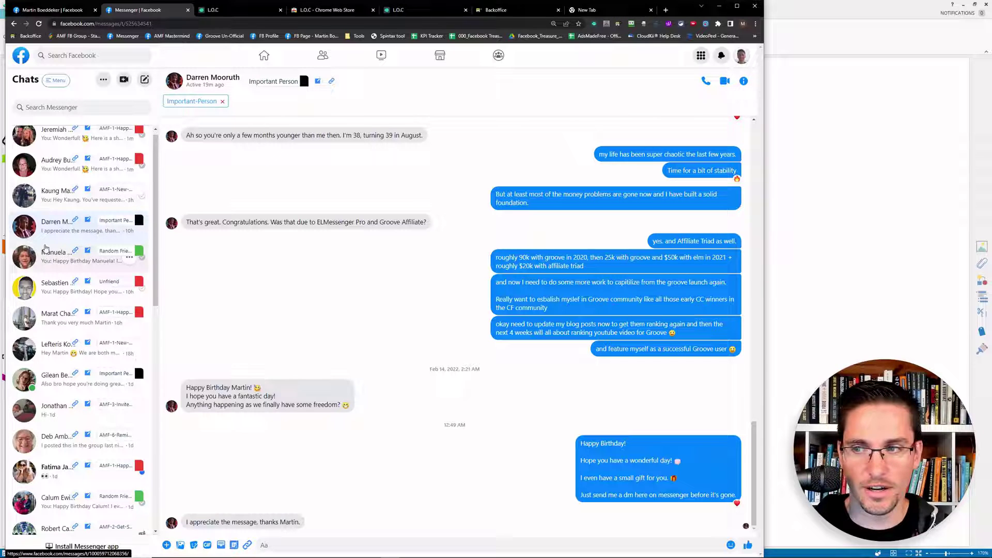
Step: Open the next conversation, the one tagged Unfriend, checking the Backoffice contacts along the way
{"action": "left_click", "coordinate": [46, 254]}
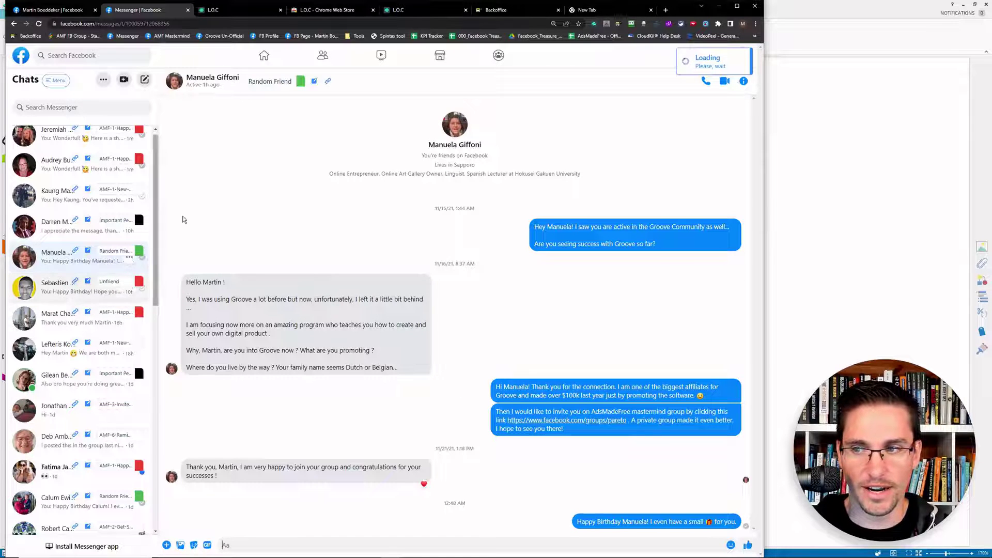
{"action": "key", "text": "ctrl+6"}
{"action": "key", "text": "ctrl+2"}
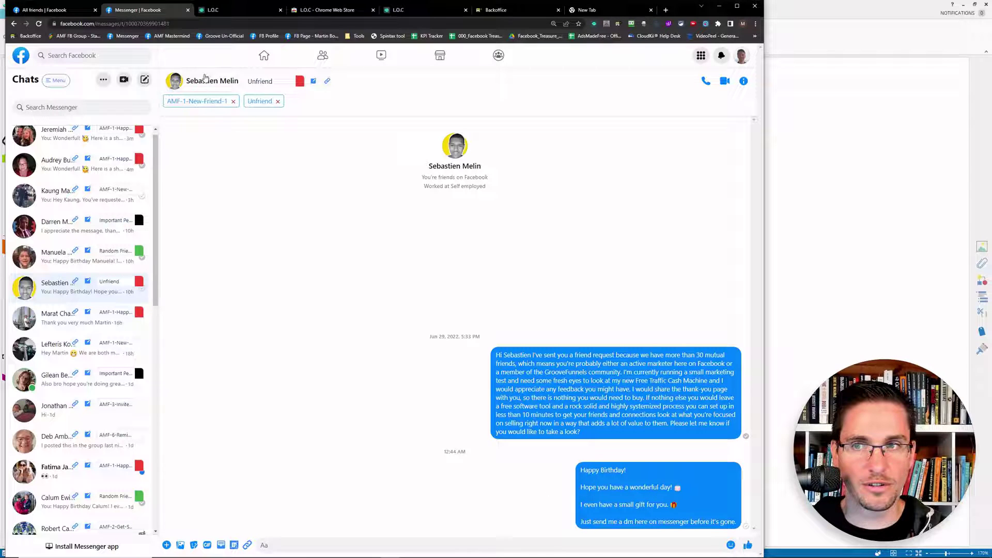
Step: Open the Unfriend-tagged friend's profile in a new tab
{"action": "right_click", "coordinate": [199, 82]}
{"action": "left_click", "coordinate": [230, 85]}
{"action": "left_click", "coordinate": [203, 10]}
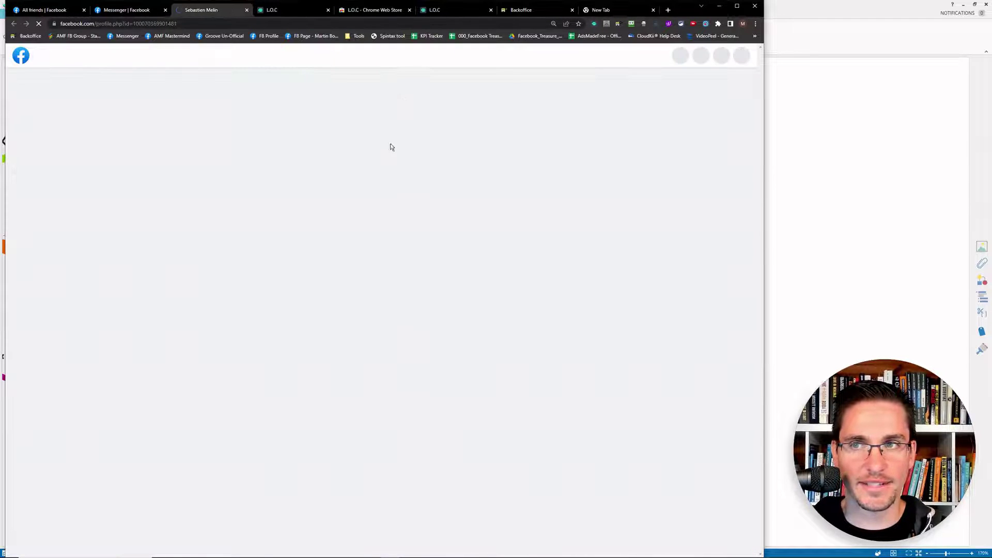
{"action": "scroll", "coordinate": [332, 188], "scroll_direction": "down", "scroll_amount": 4}
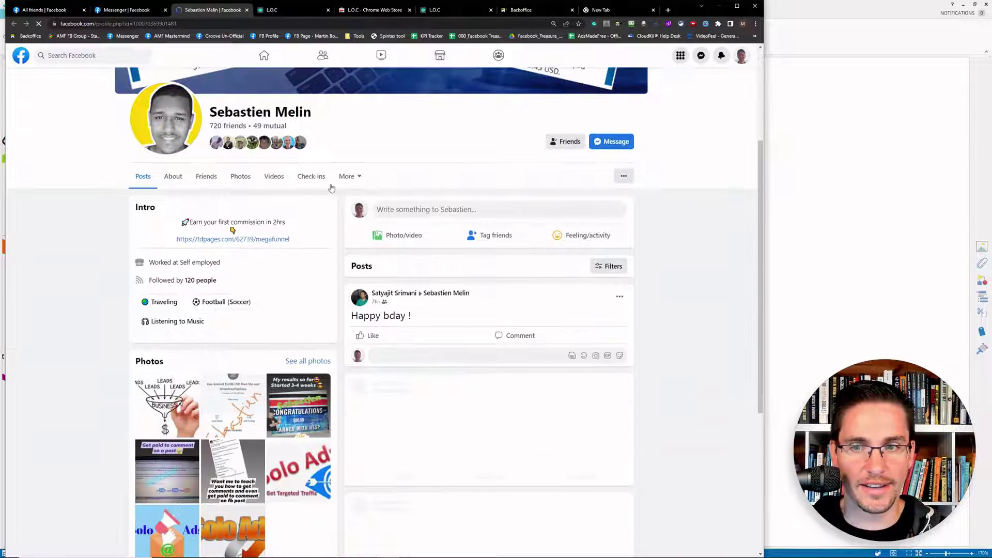
Step: Unfriend them and confirm, close the profile tab, and minimize Chrome
{"action": "left_click", "coordinate": [573, 147]}
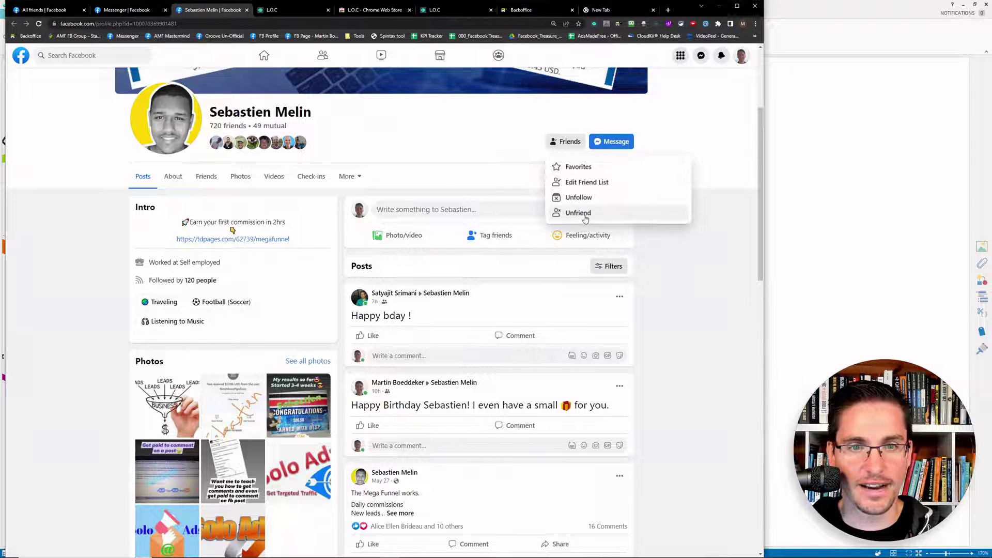
{"action": "left_click", "coordinate": [585, 219]}
{"action": "left_click", "coordinate": [463, 321]}
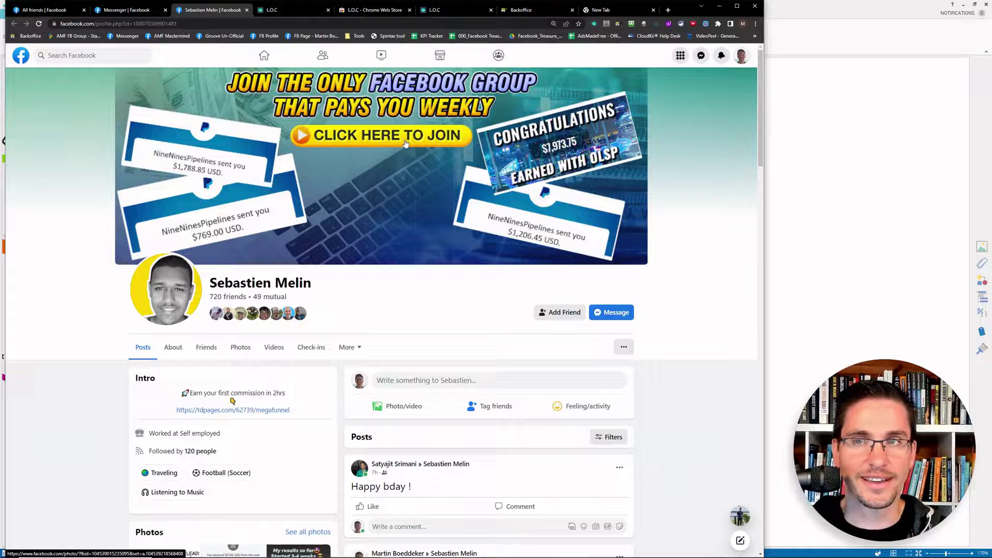
{"action": "left_click", "coordinate": [246, 10]}
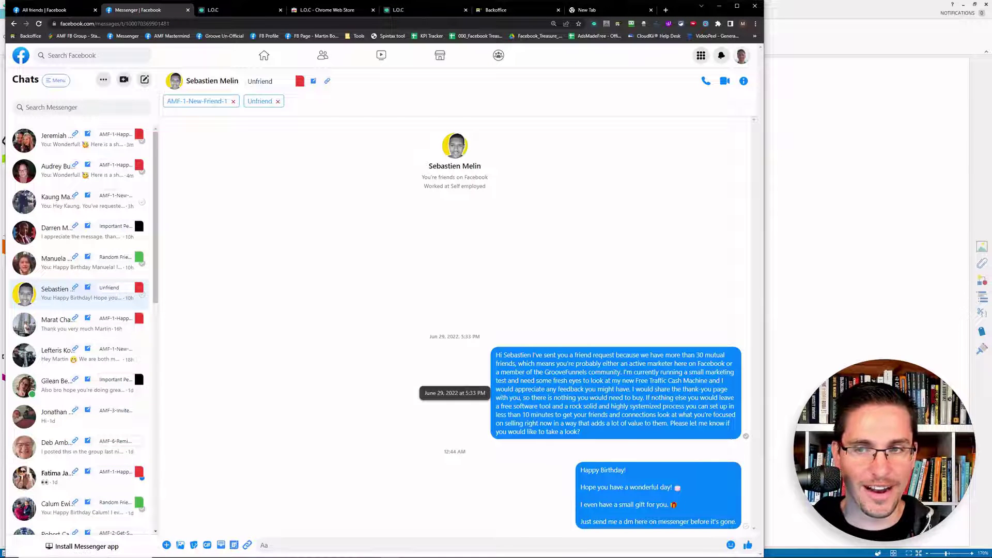
{"action": "left_click_drag", "start_coordinate": [156, 166], "coordinate": [173, 130]}
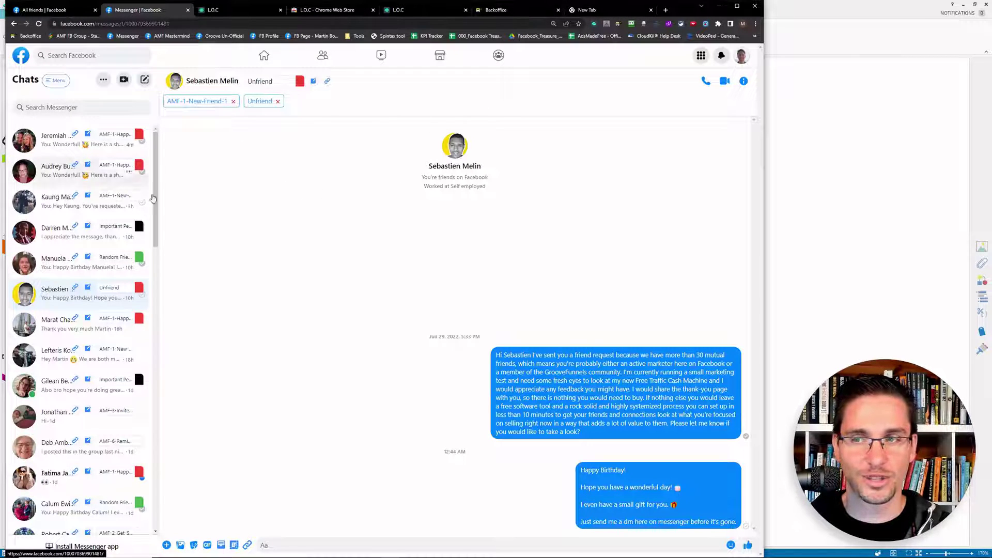
{"action": "left_click", "coordinate": [719, 6]}
Step: Open ELMessenger BackOffice's Manage inactive friends settings, leaving removal switched off
{"action": "left_click", "coordinate": [336, 551]}
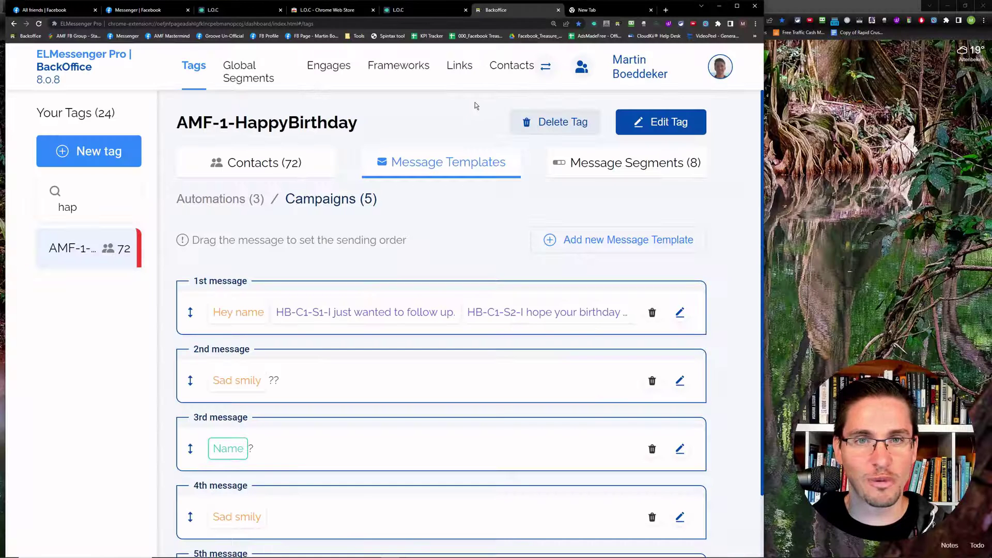
{"action": "left_click", "coordinate": [527, 69]}
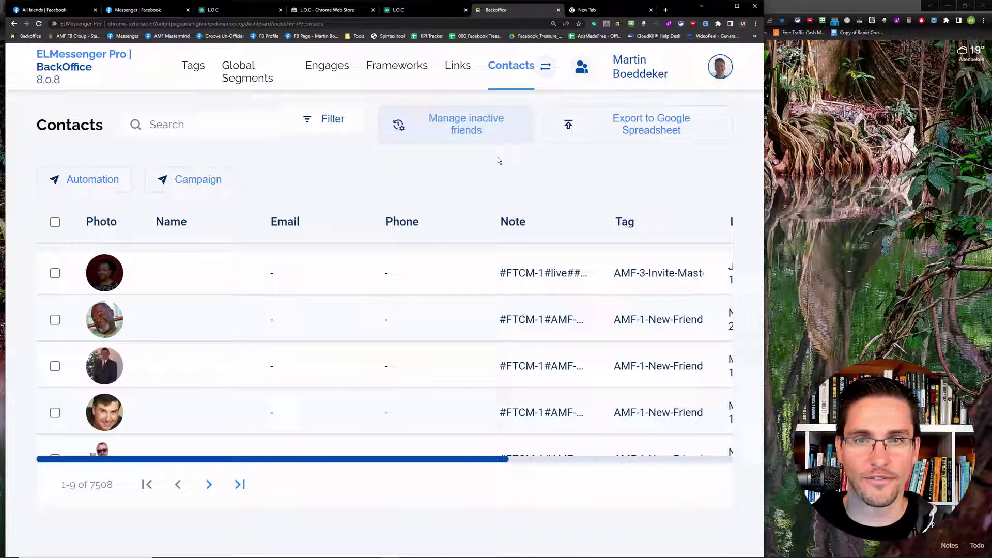
{"action": "left_click", "coordinate": [475, 133]}
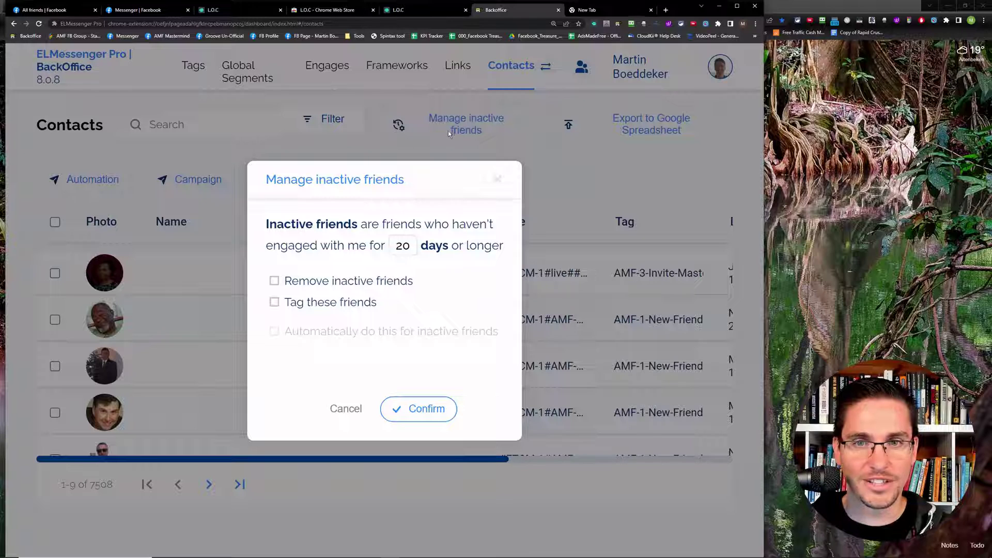
{"action": "left_click", "coordinate": [275, 282]}
{"action": "left_click", "coordinate": [279, 283]}
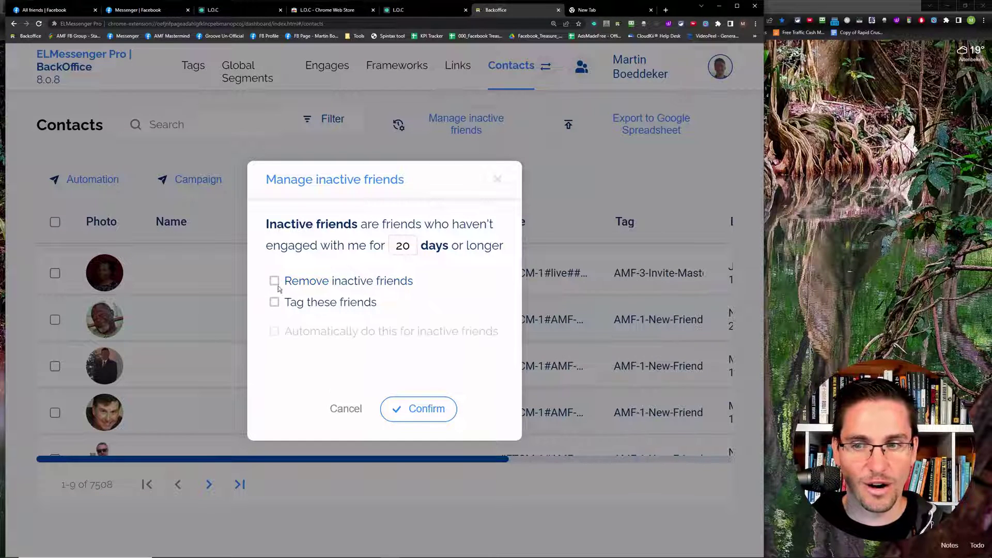
Step: Automatically tag friends inactive 20+ days as Inactive Friend, then return to Facebook
{"action": "left_click", "coordinate": [275, 302]}
{"action": "left_click", "coordinate": [405, 336]}
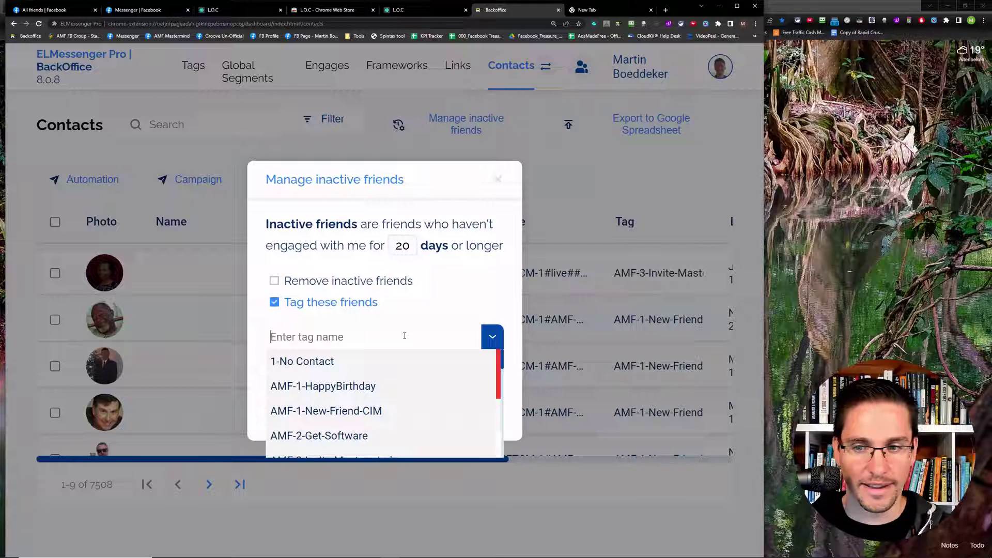
{"action": "type", "text": "in"}
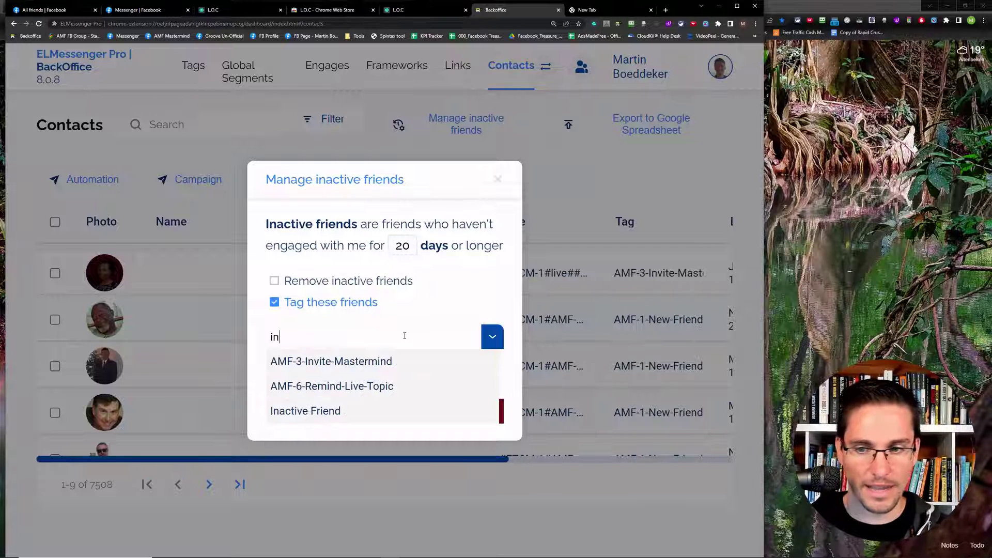
{"action": "left_click", "coordinate": [356, 415]}
{"action": "left_click", "coordinate": [343, 366]}
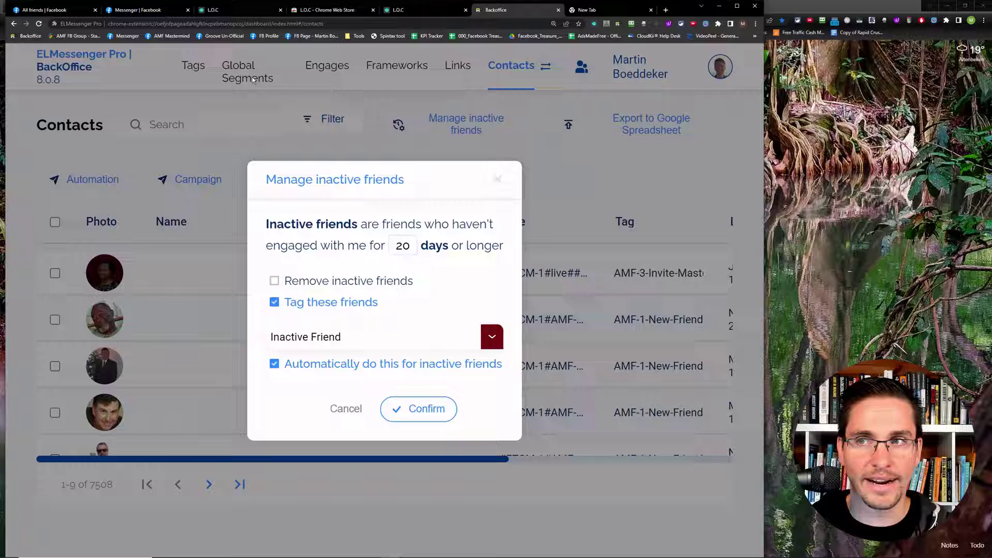
{"action": "left_click", "coordinate": [135, 9]}
{"action": "scroll", "coordinate": [91, 209], "scroll_direction": "down", "scroll_amount": 15}
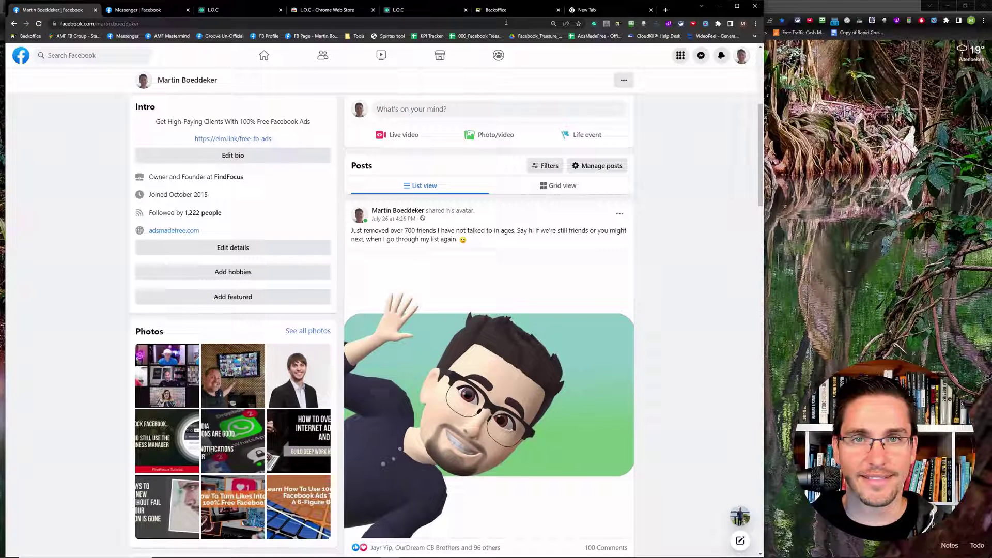
Step: Switch from the browser back to the 'Delete Facebook Friends' mind map in iMindMap
{"action": "mouse_move", "coordinate": [392, 554]}
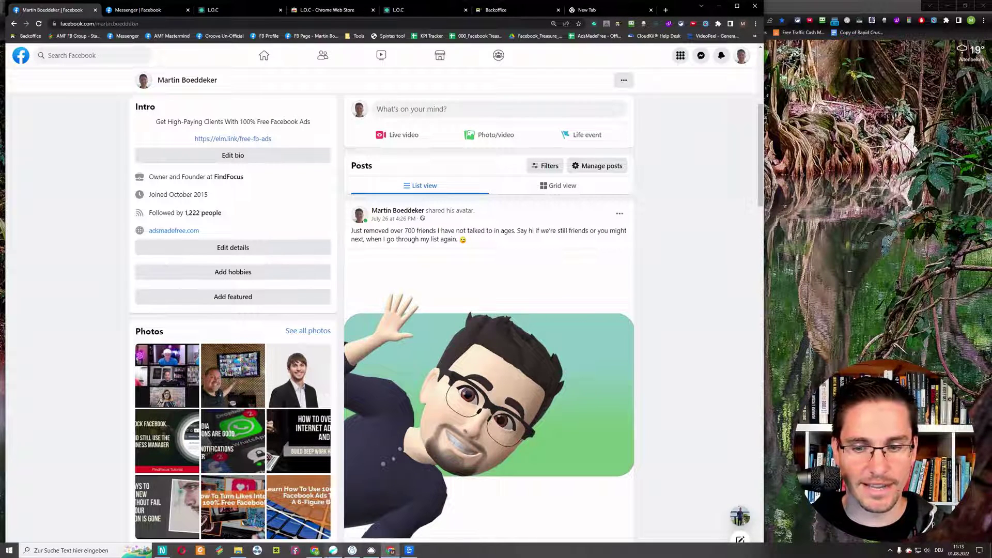
{"action": "left_click", "coordinate": [334, 551]}
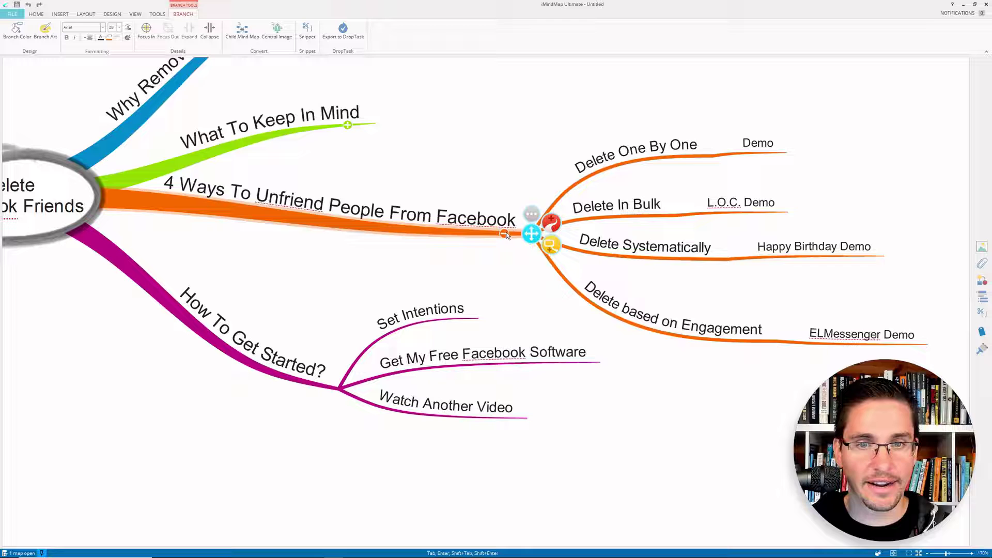
Step: Collapse 4 Ways To Unfriend People From Facebook, hiding its four deletion methods
{"action": "left_click", "coordinate": [504, 233]}
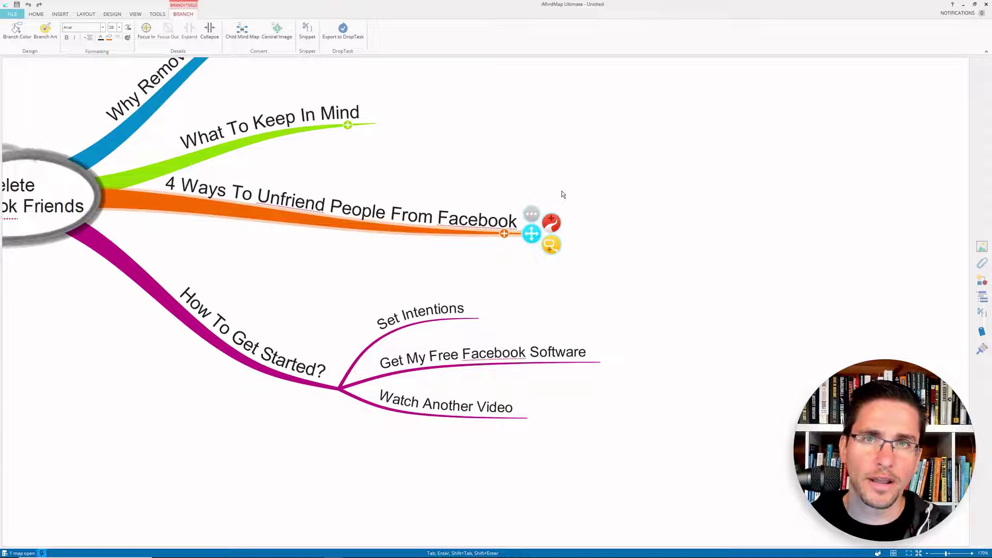